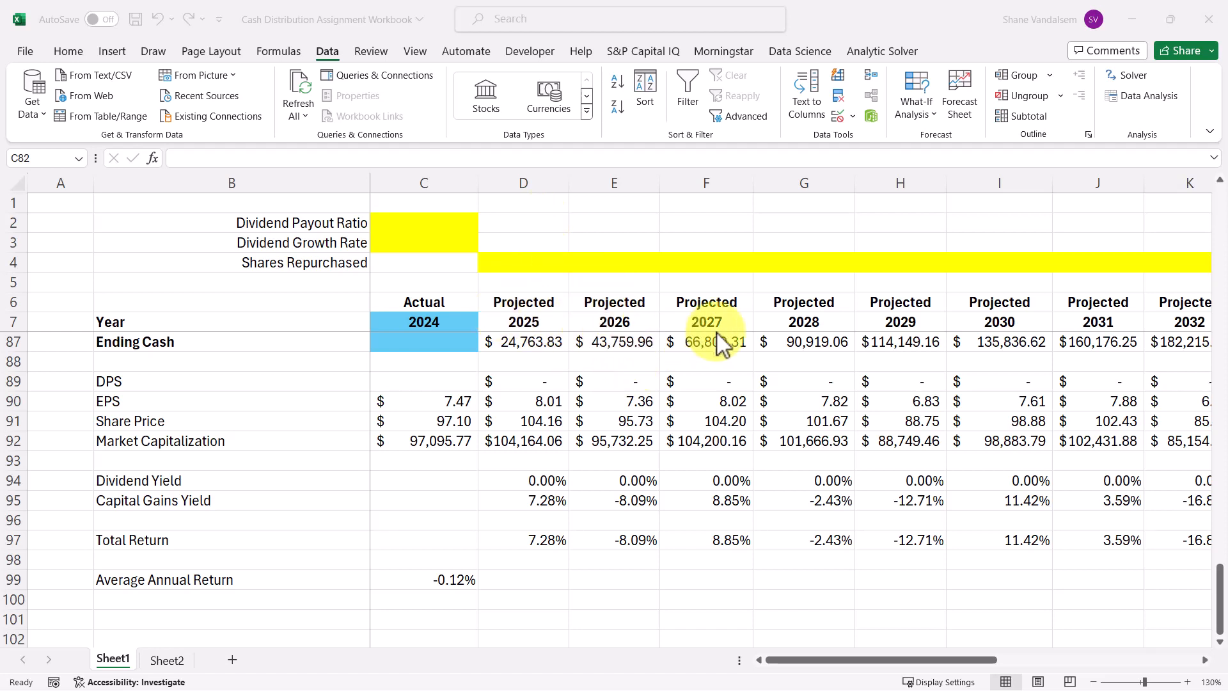
Examine the projected balance sheet, the statement of cash flows, and the share price and return rows.
scroll(662, 355, up, 11)
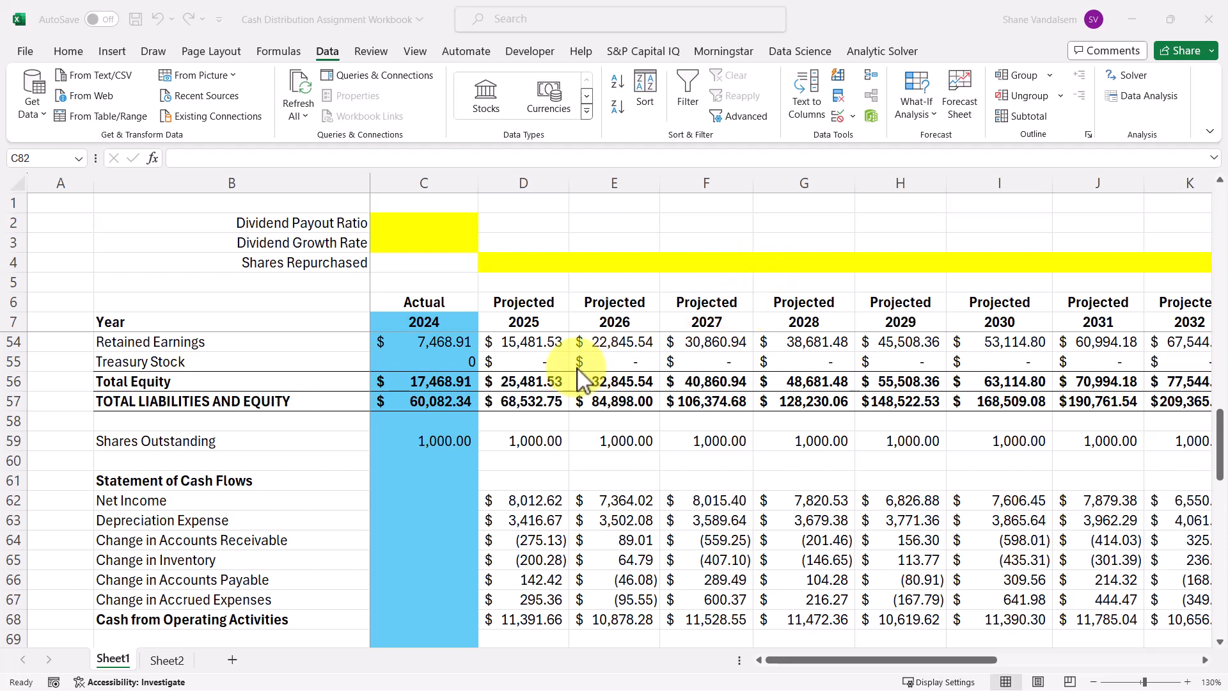
scroll(609, 358, down, 2)
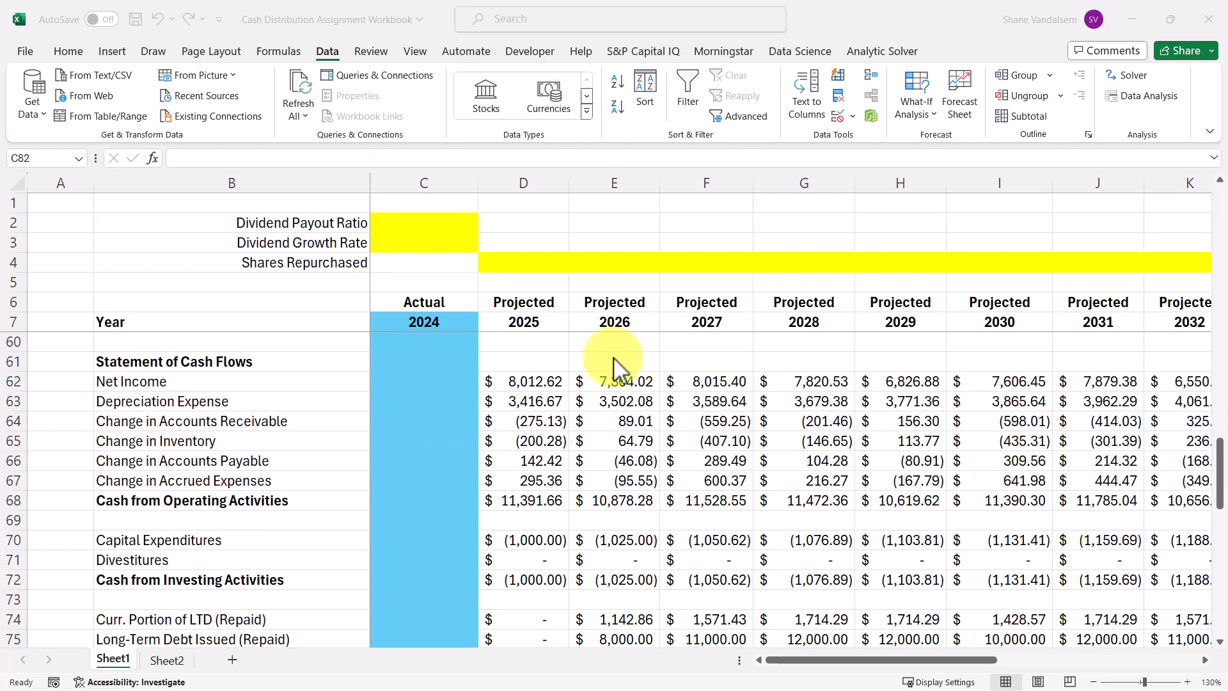
scroll(614, 367, down, 2)
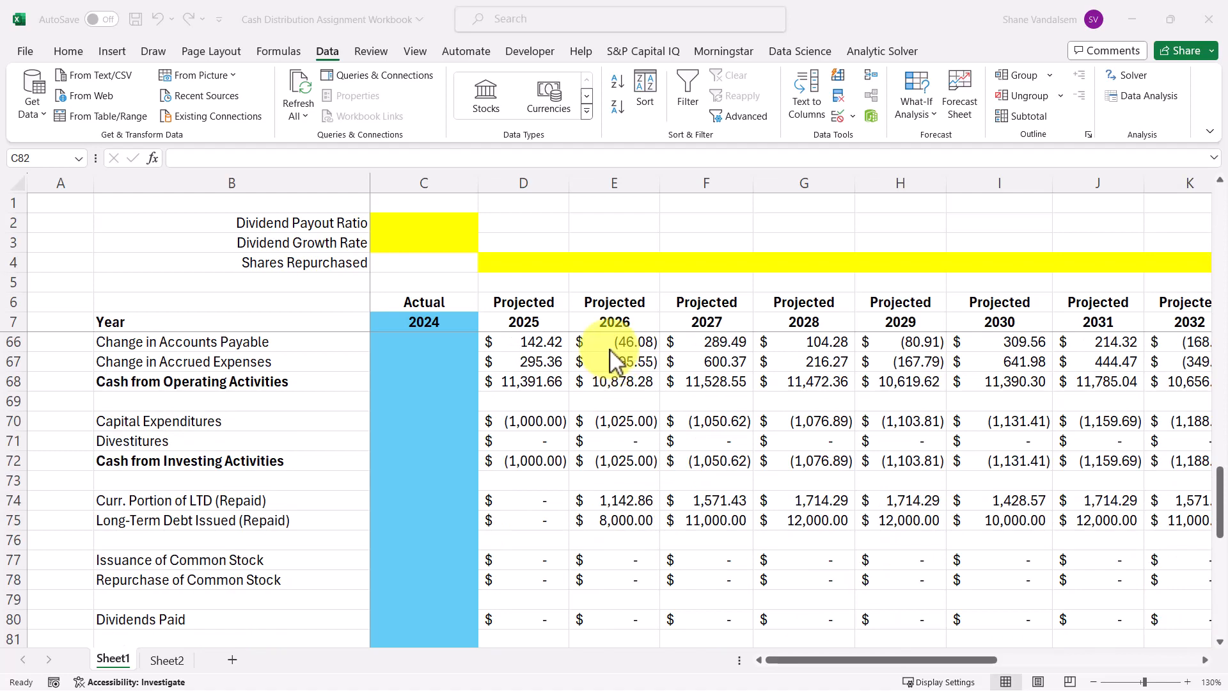
scroll(614, 367, up, 4)
scroll(613, 359, up, 9)
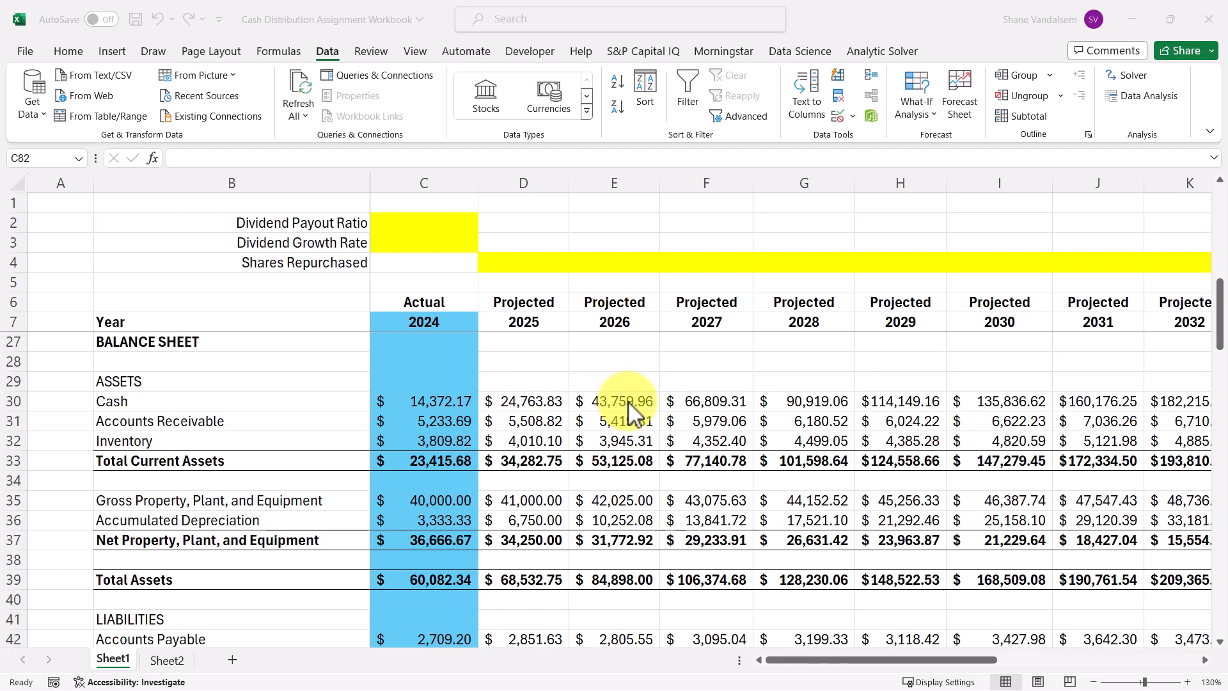
scroll(631, 409, down, 13)
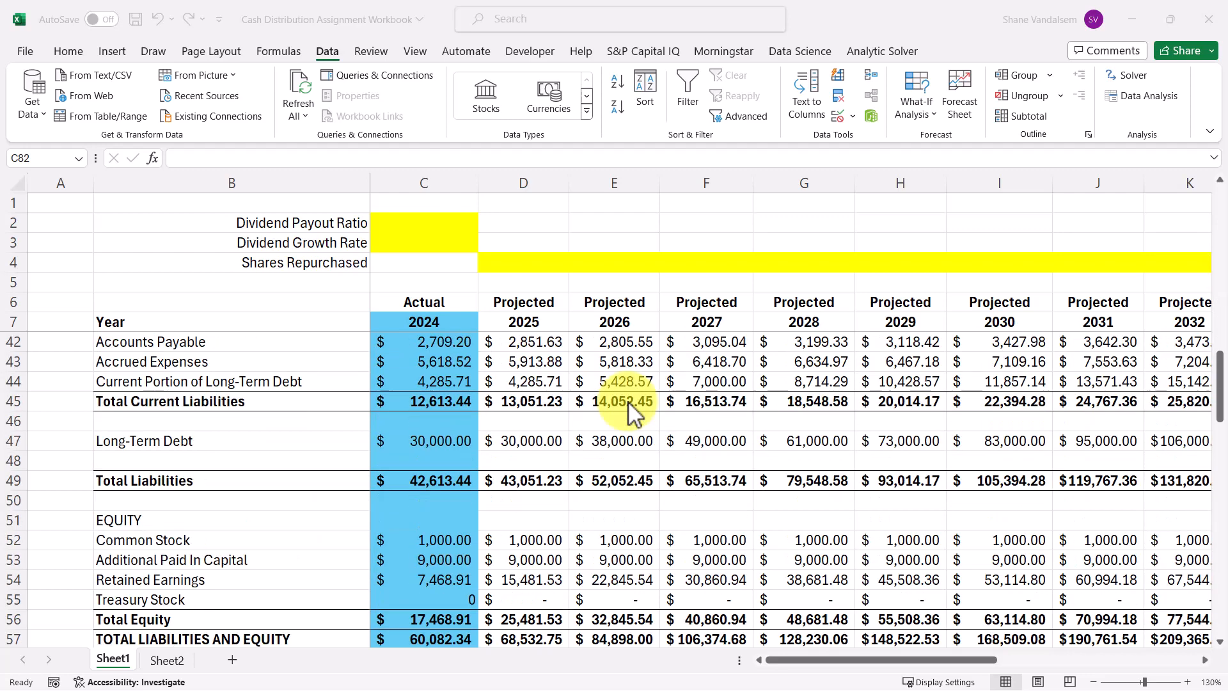
scroll(630, 409, down, 7)
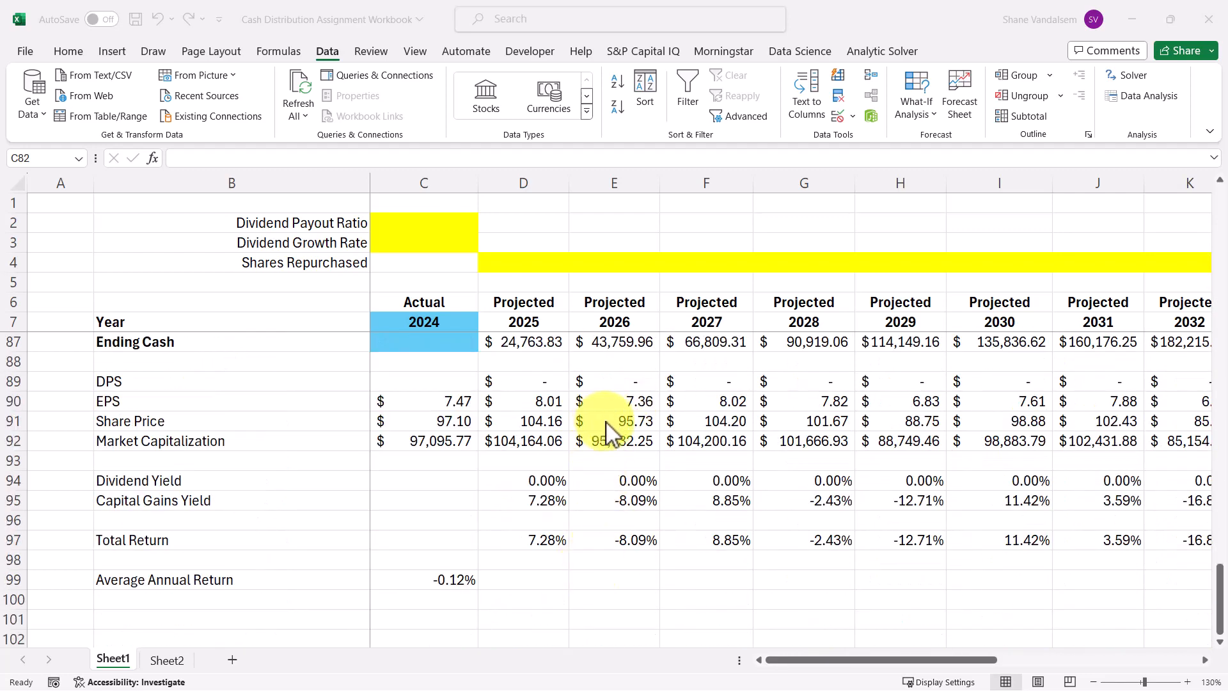
Start a division formula in cell E99 with 5000 as the amount being divided.
click(605, 421)
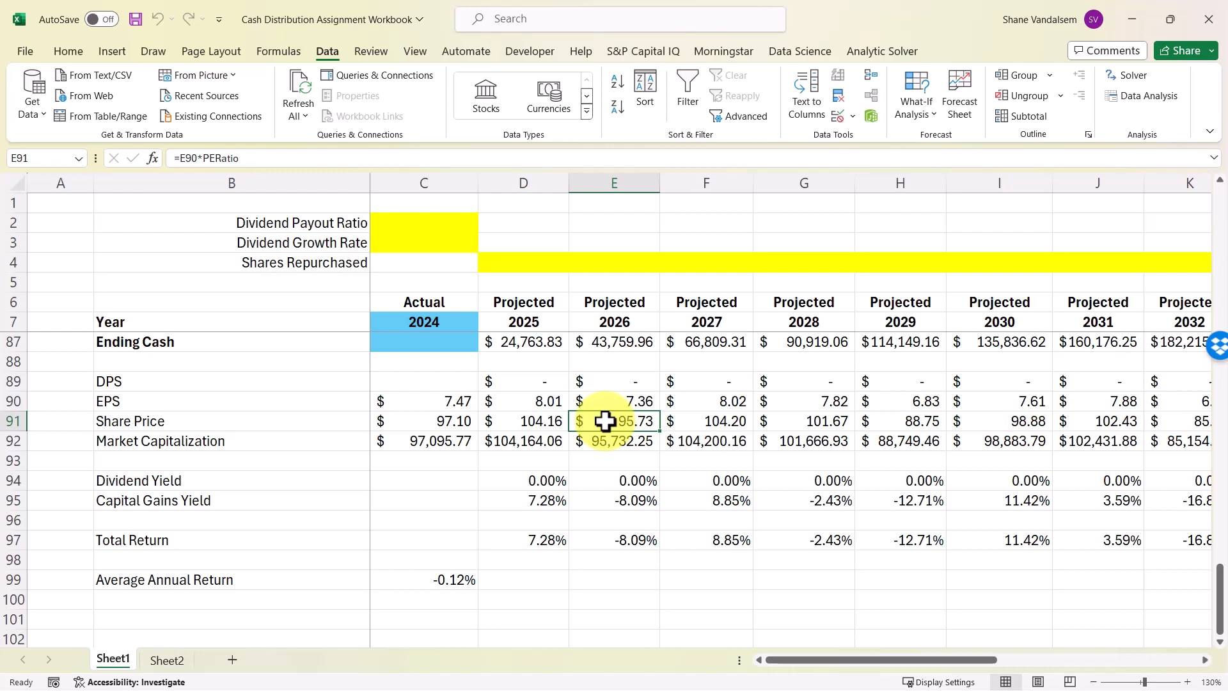
key(Down)
key(Down)
key(Down)
key(Down)
key(Down)
key(Down)
key(Down)
key(Down)
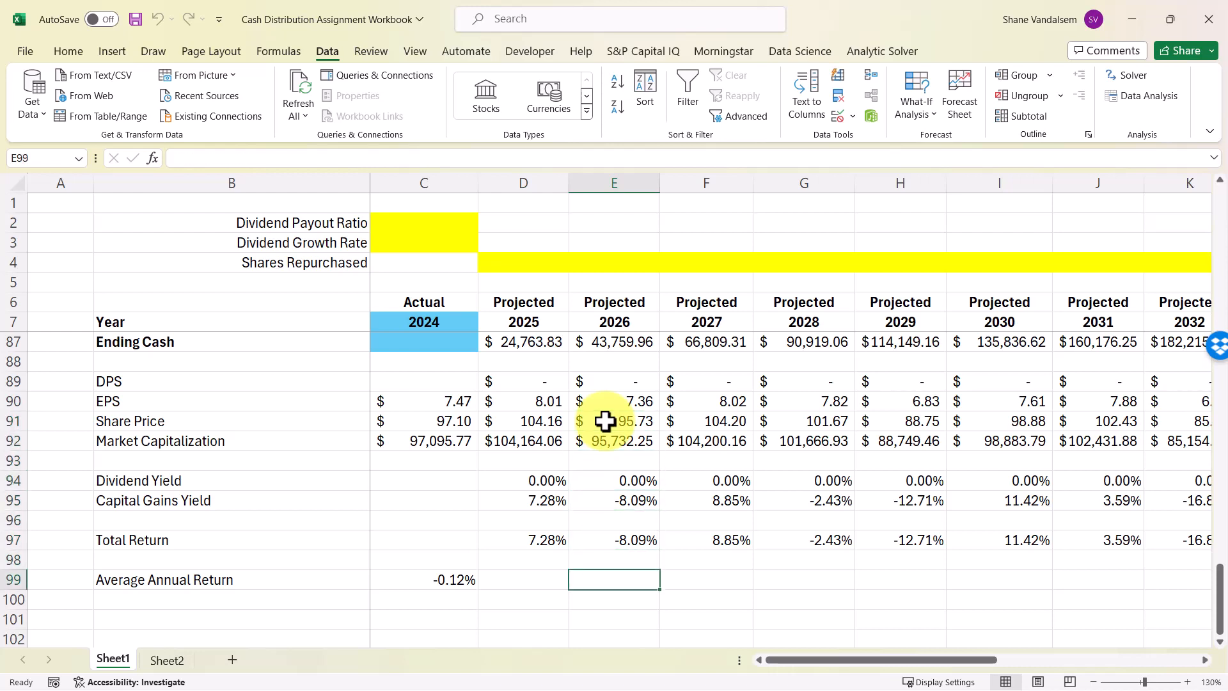
text(=)
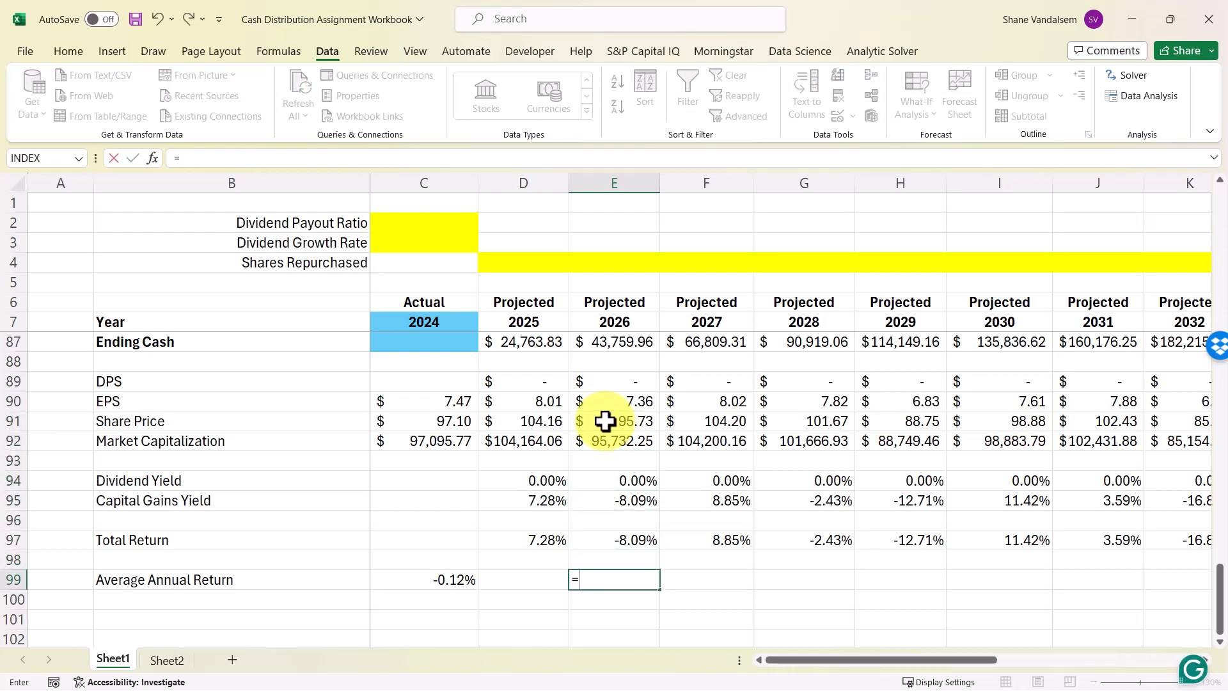
text(5000/)
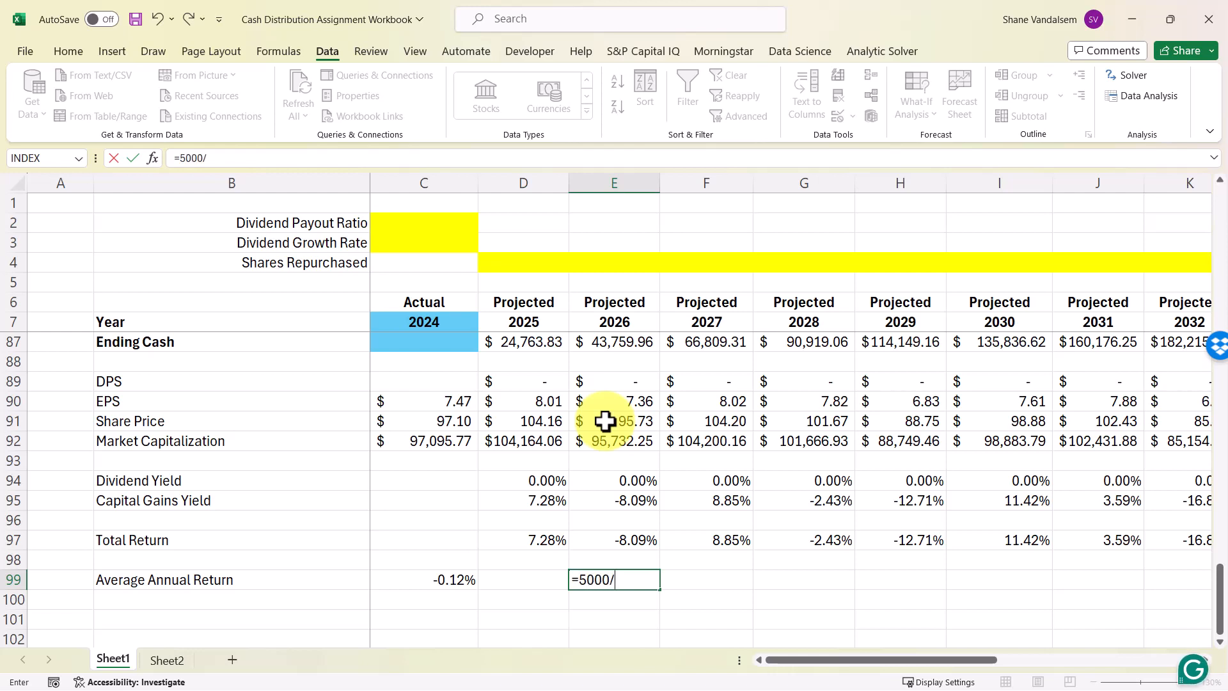
key(Up)
key(Up)
key(Up)
key(Up)
key(Up)
key(Up)
key(Up)
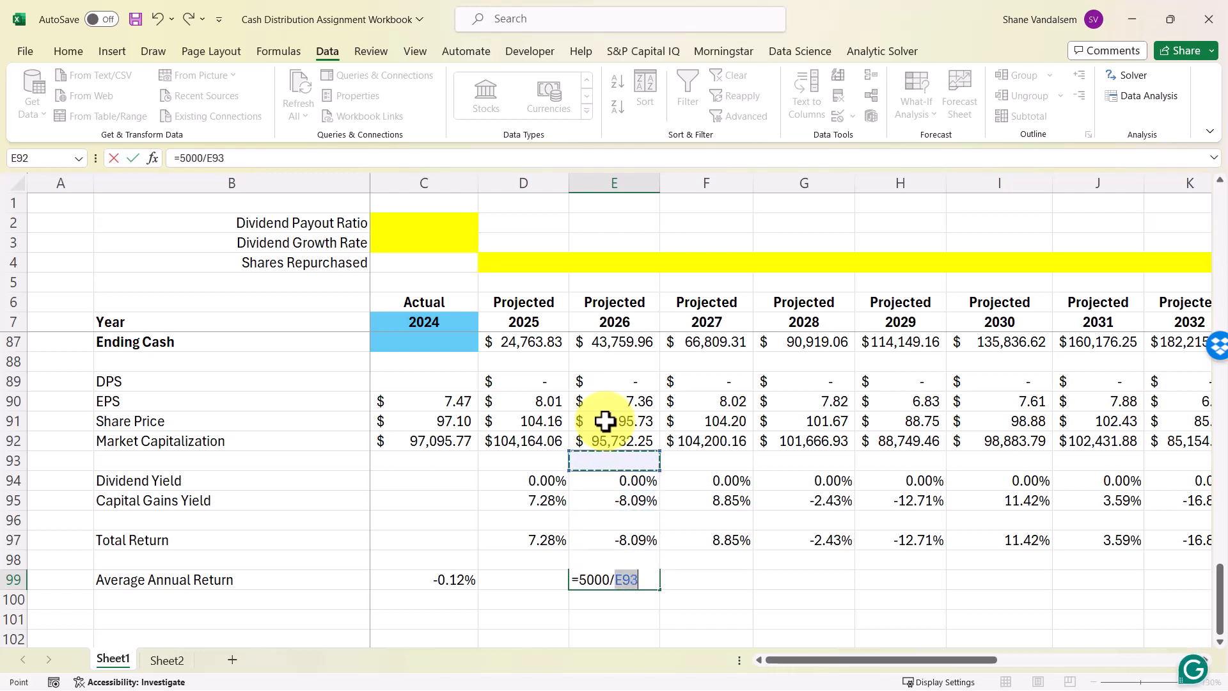
key(BackSpace)
key(BackSpace)
key(BackSpace)
key(BackSpace)
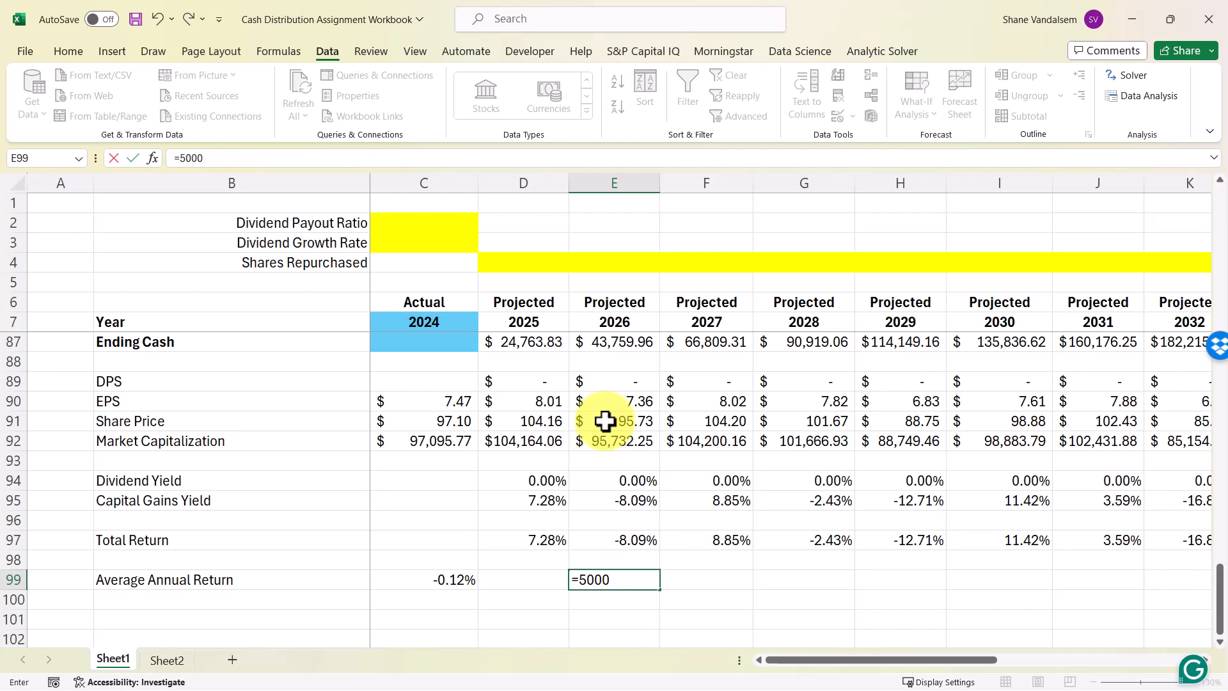
Complete the formula in E99 as =5000/95.73, using the 2026 share price as the divisor.
text(/95.73)
key(Return)
key(Up)
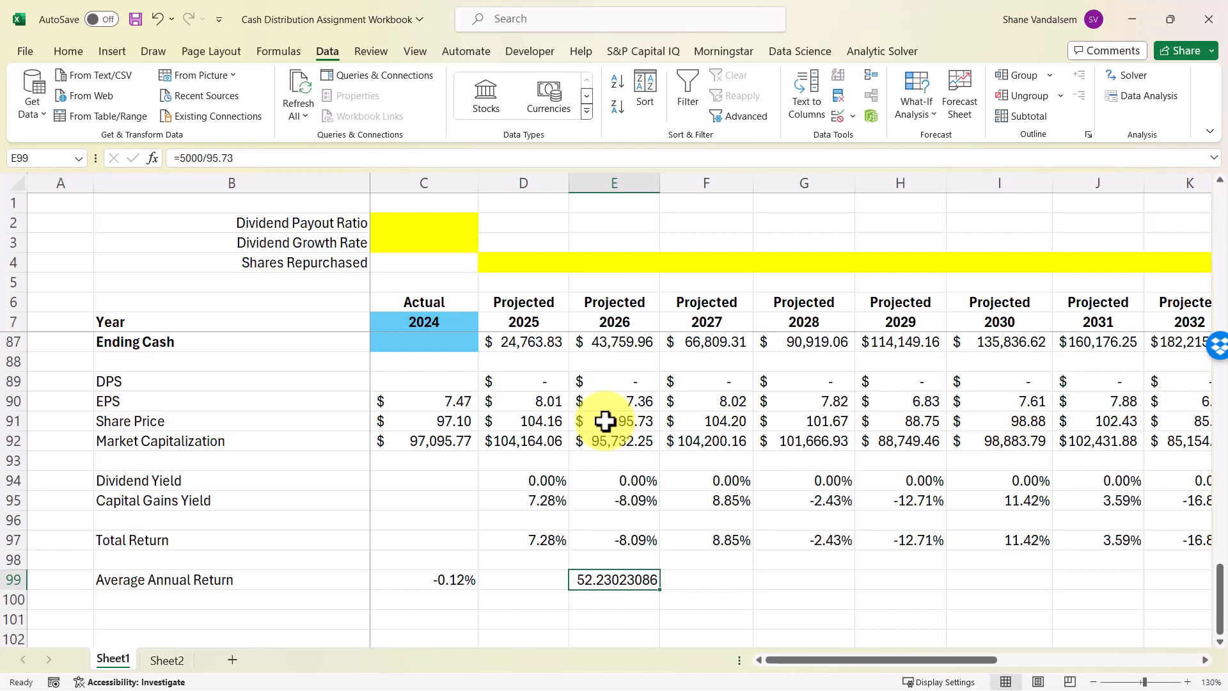
Enter 52.23 as the 2026 Shares Repurchased in E4 and check its effect on the Repurchase of Common Stock row.
click(600, 261)
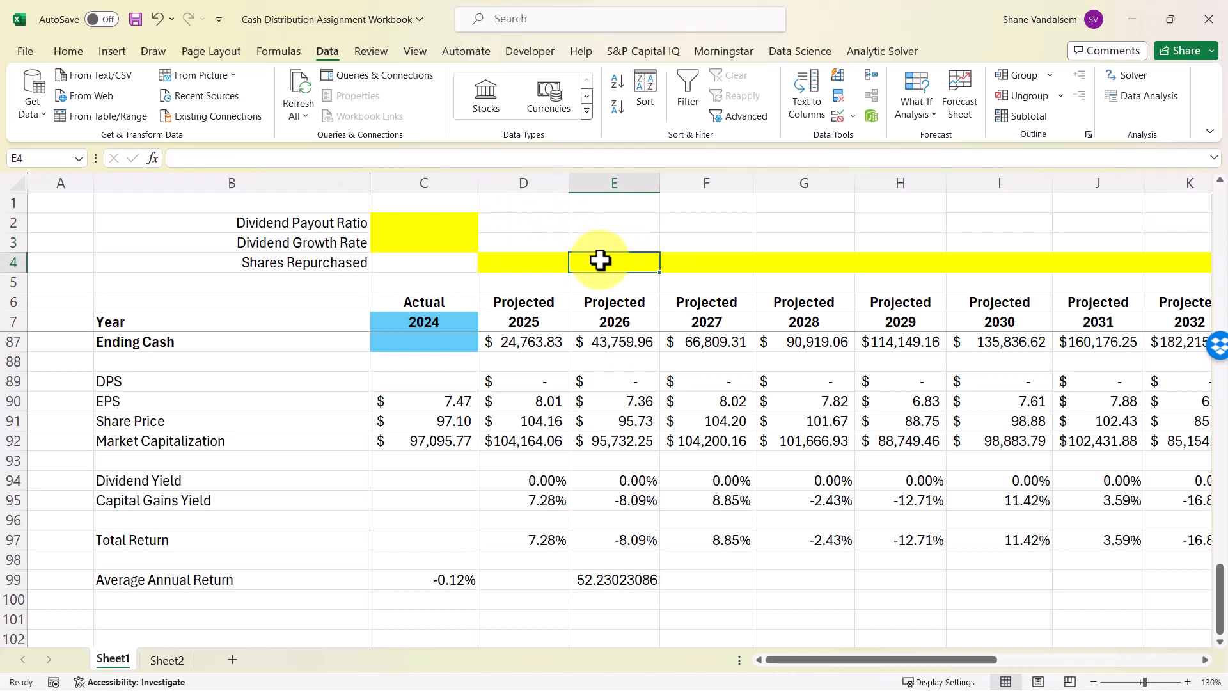
text(52.23)
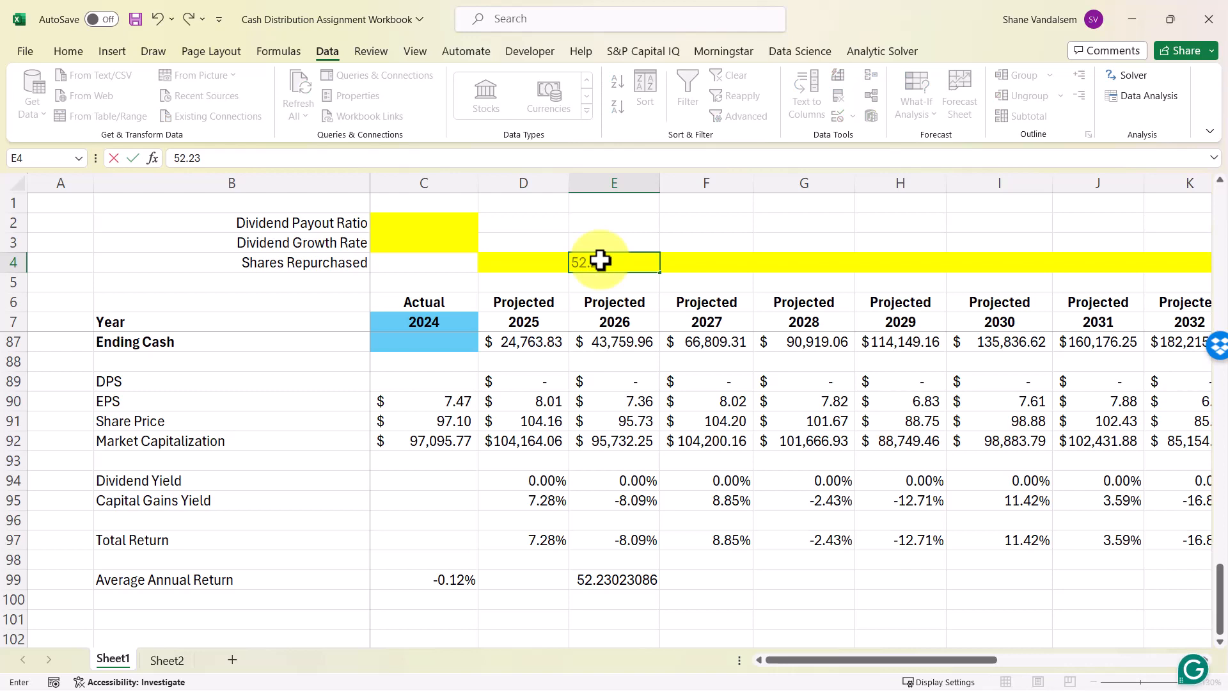
key(Return)
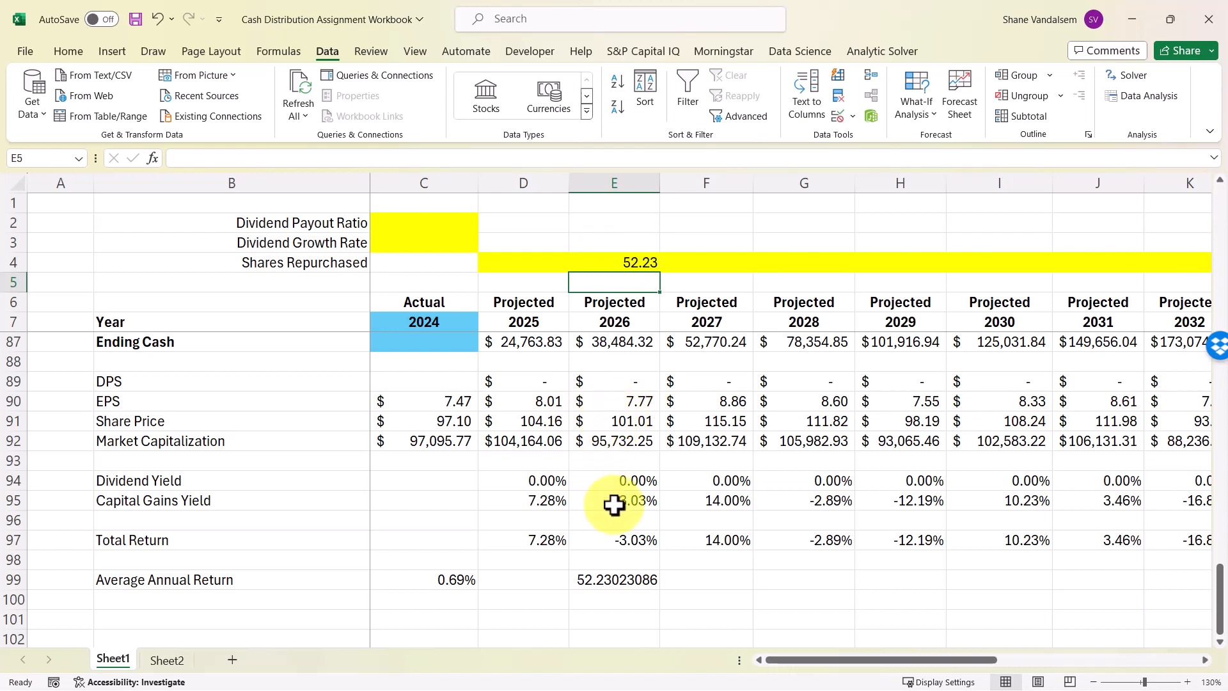
scroll(625, 505, up, 3)
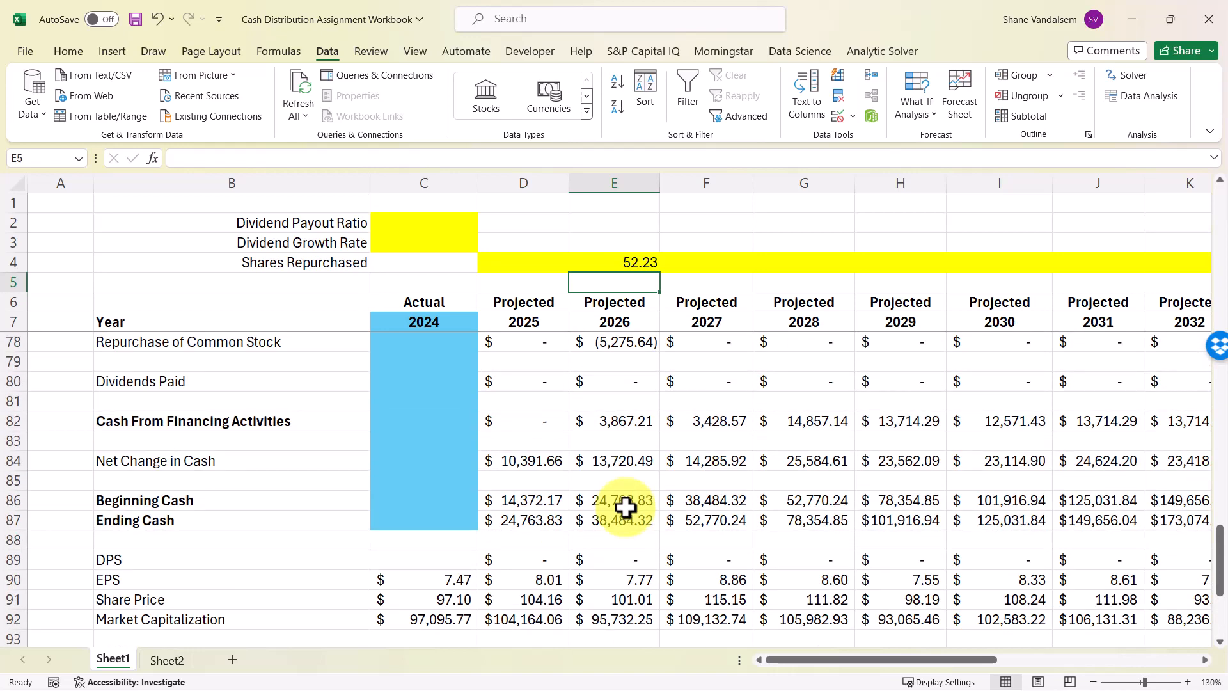
scroll(625, 508, up, 1)
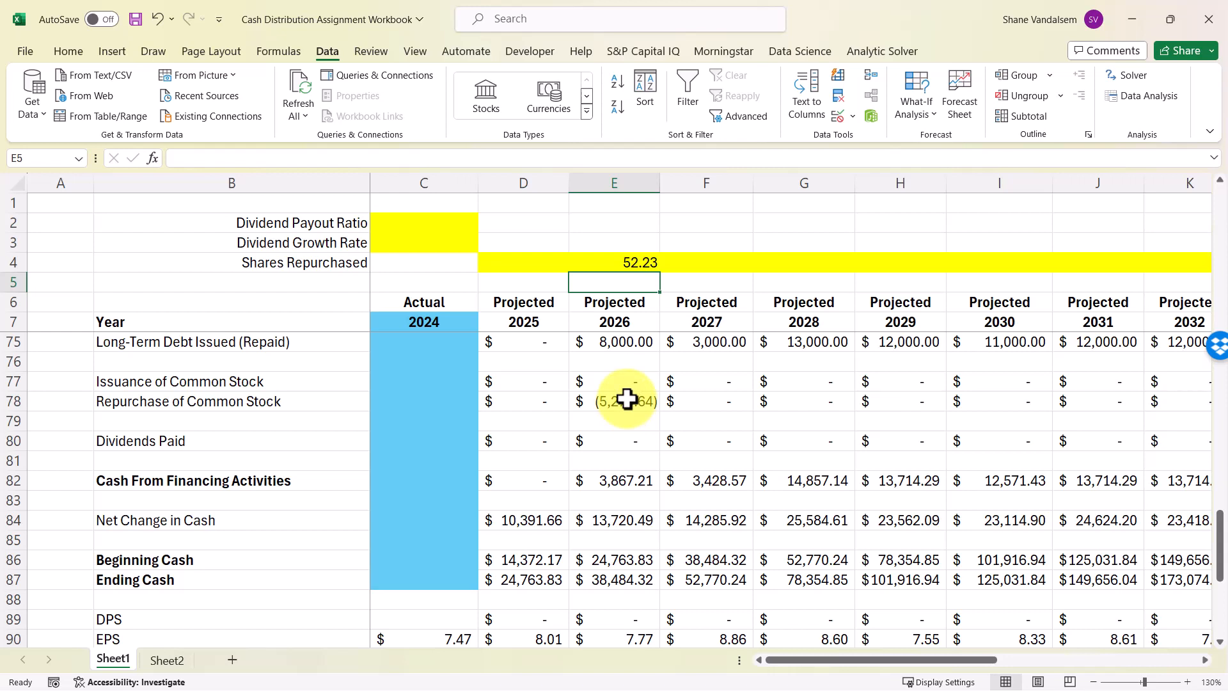
Clear the 2026 Shares Repurchased value from cell E4.
click(593, 255)
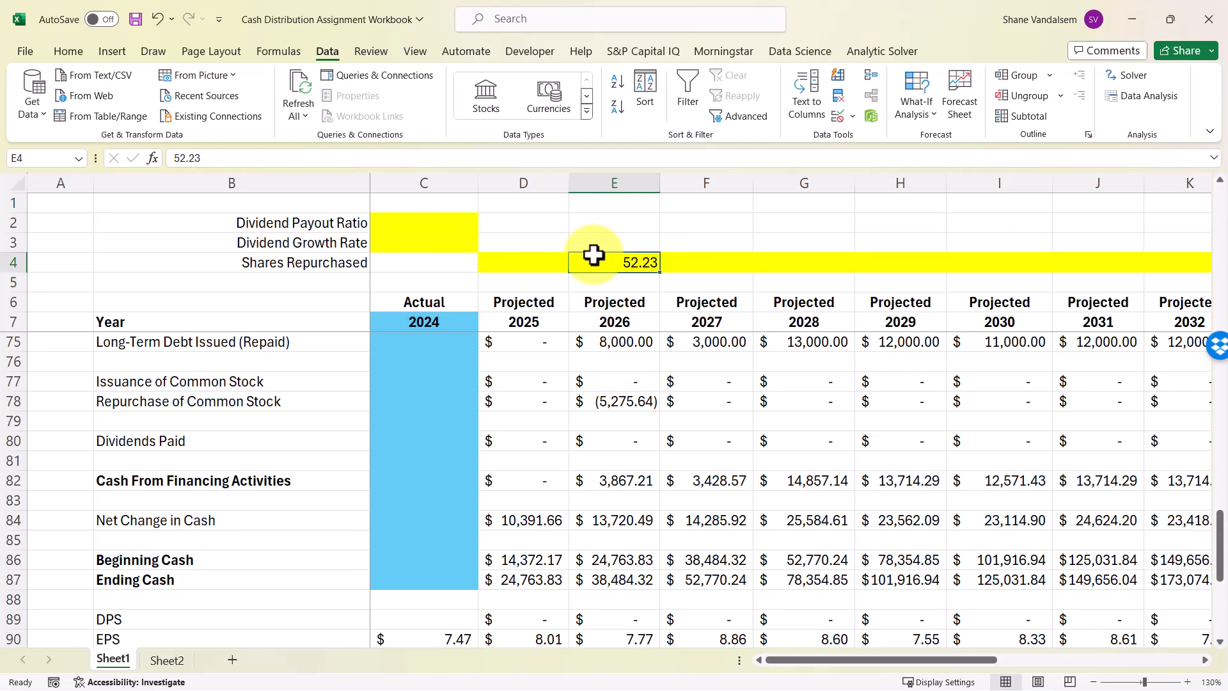
key(Delete)
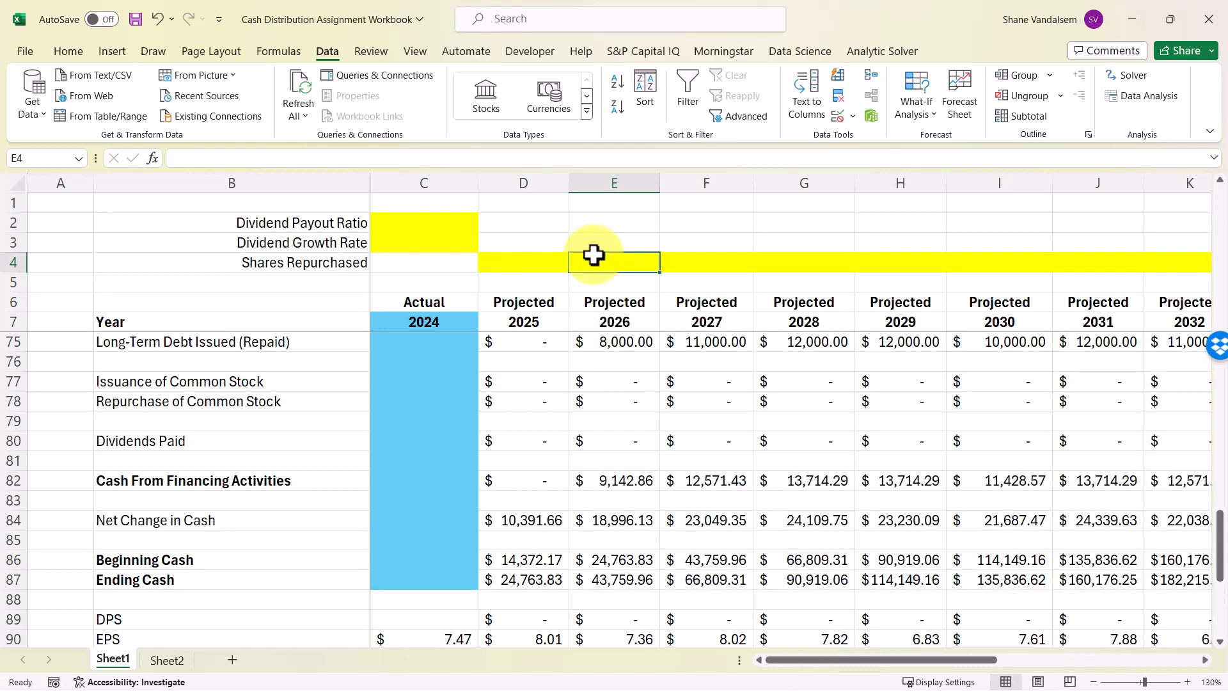
click(354, 154)
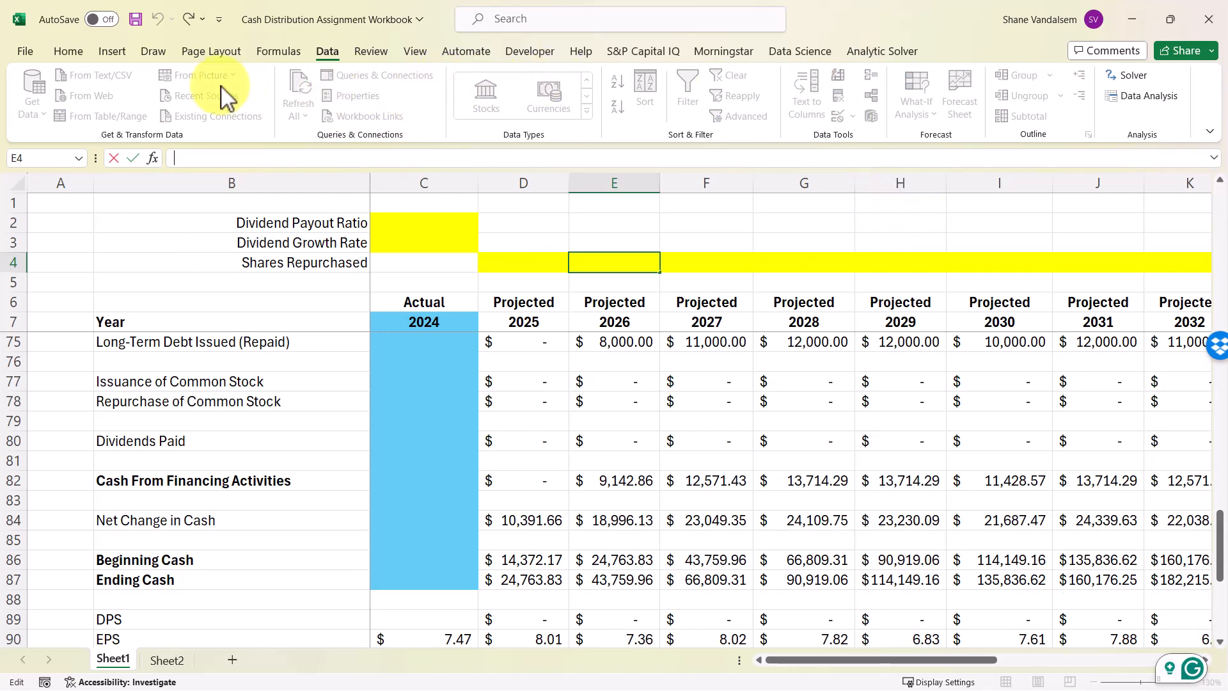
click(75, 53)
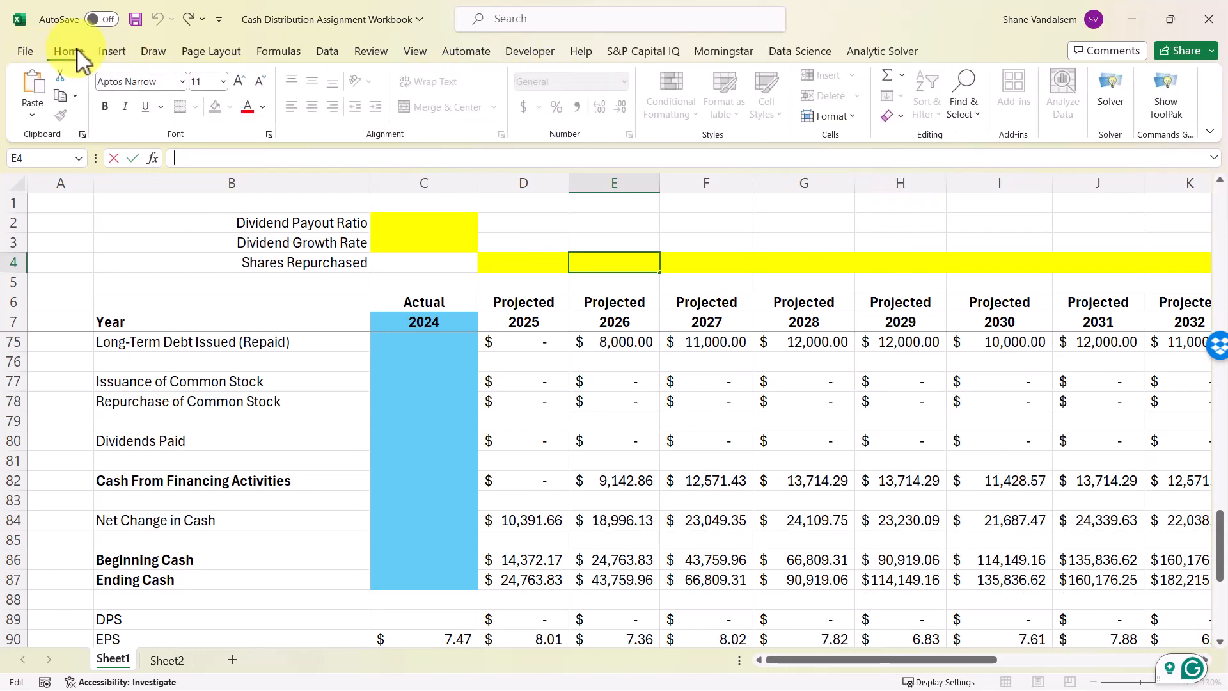
click(1105, 102)
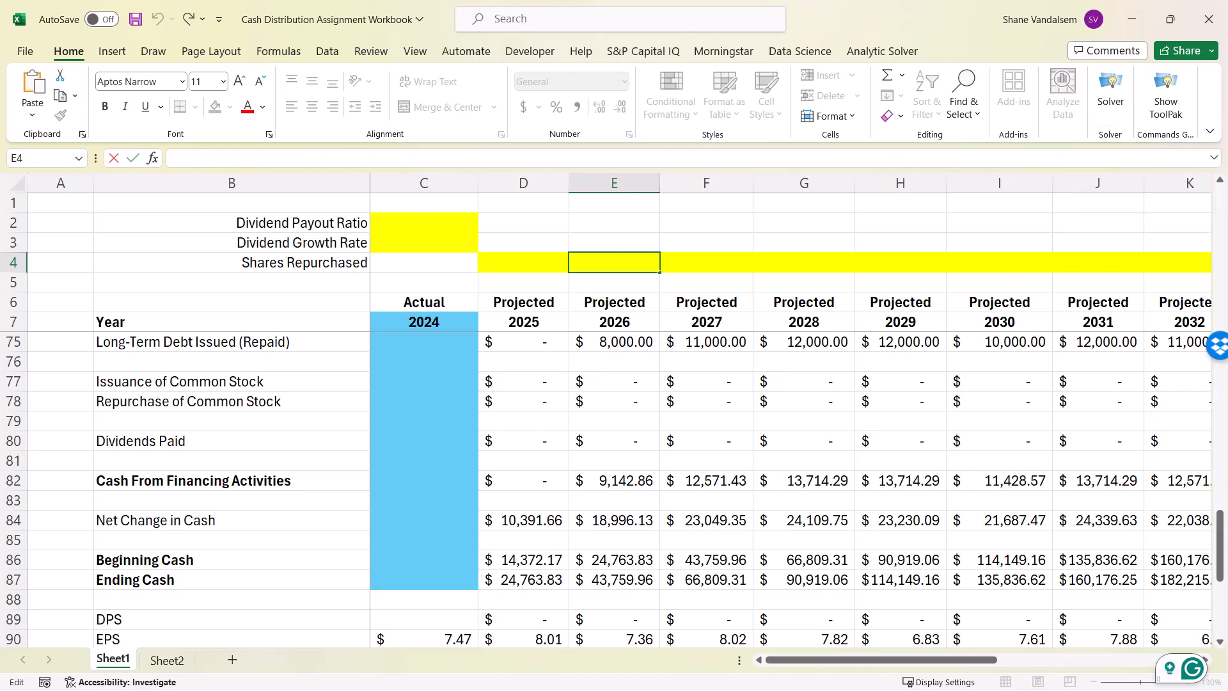
click(330, 57)
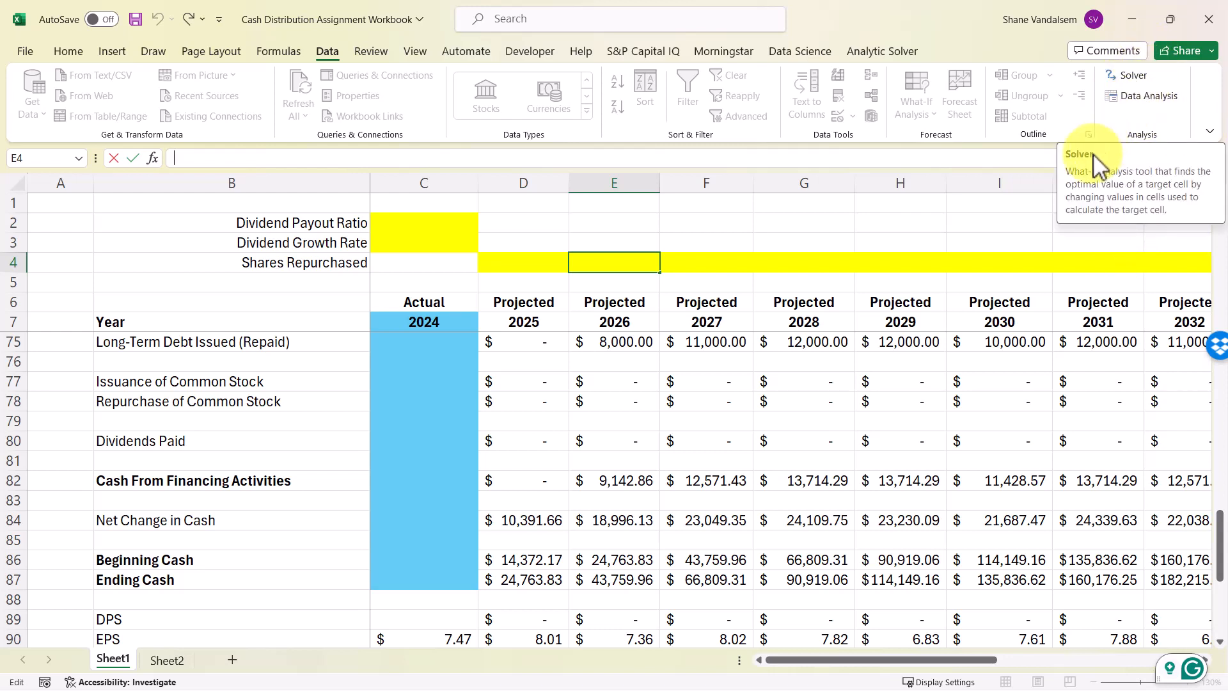
click(957, 222)
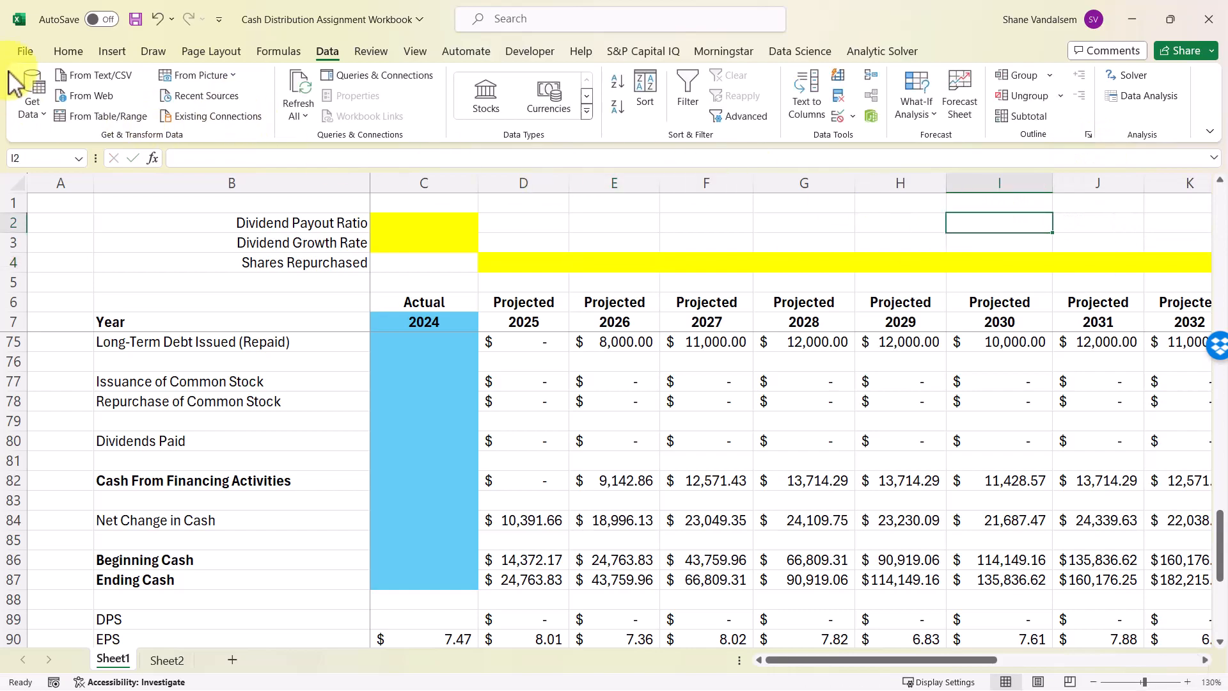
Check in the Excel Add-ins list of the program options whether the Solver Add-in is enabled.
click(24, 51)
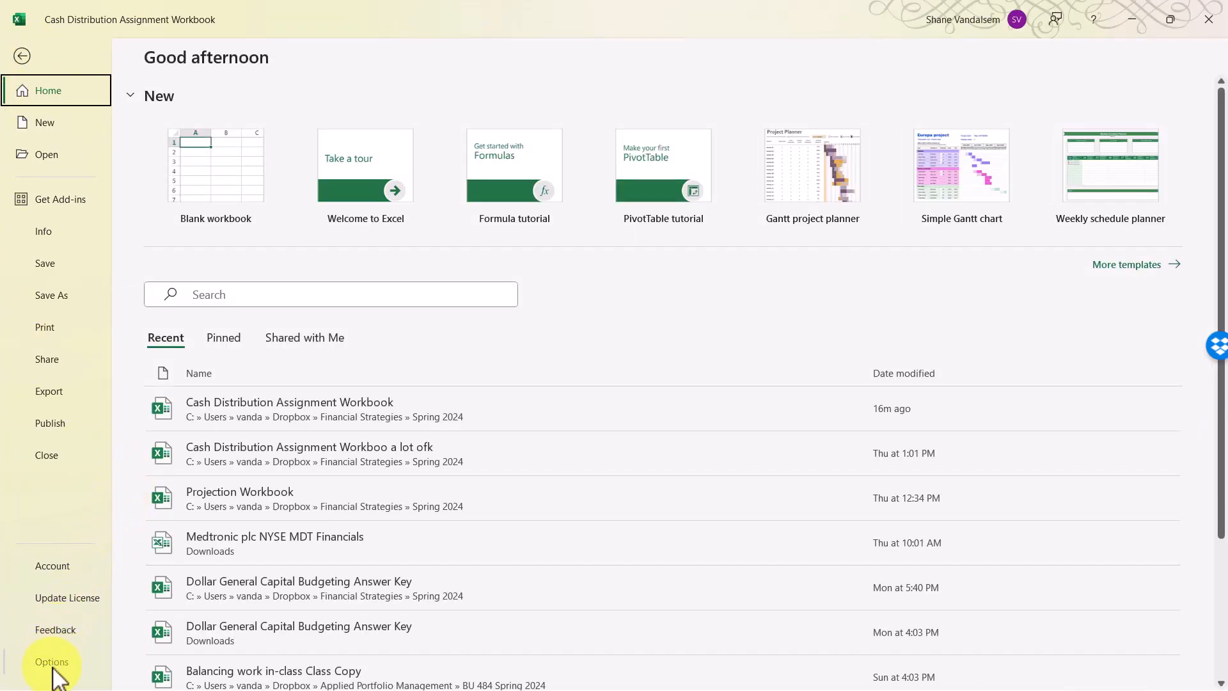
key(Escape)
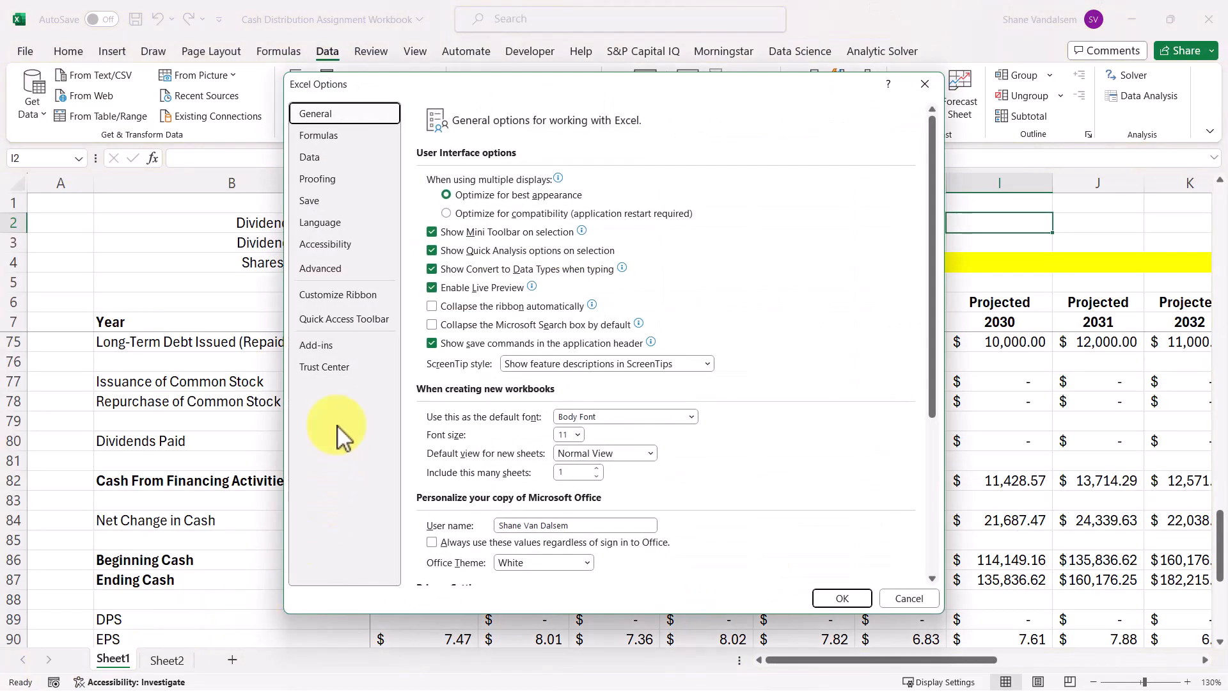
click(329, 348)
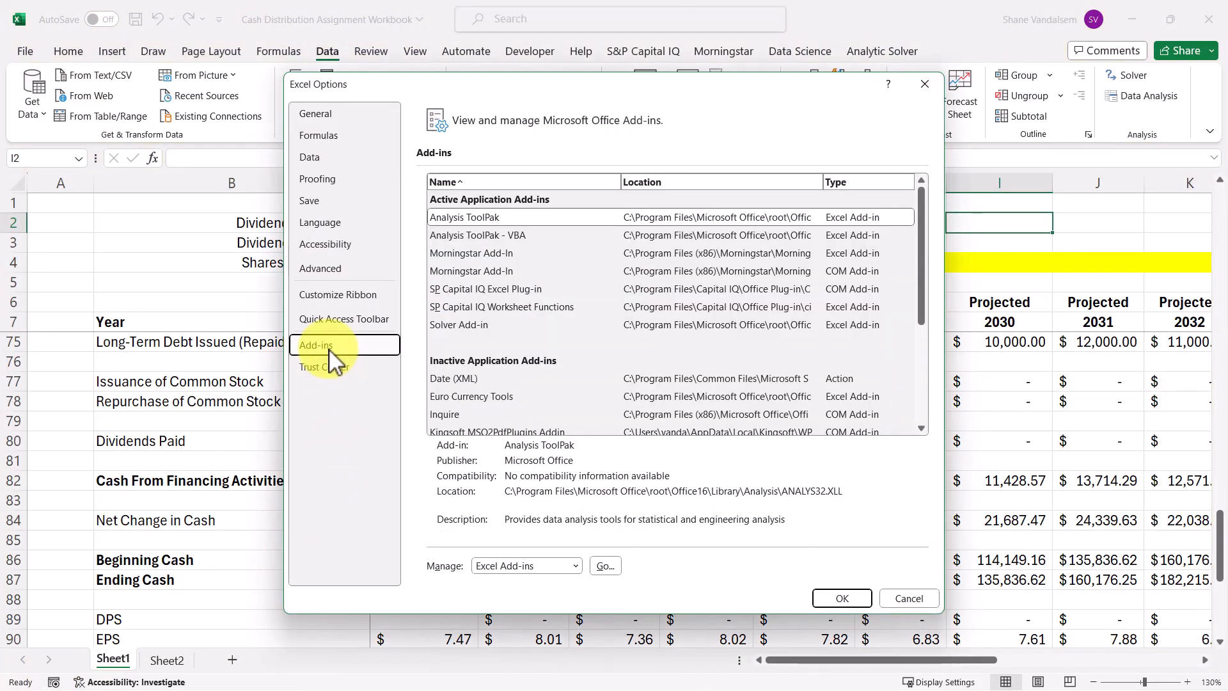
click(537, 570)
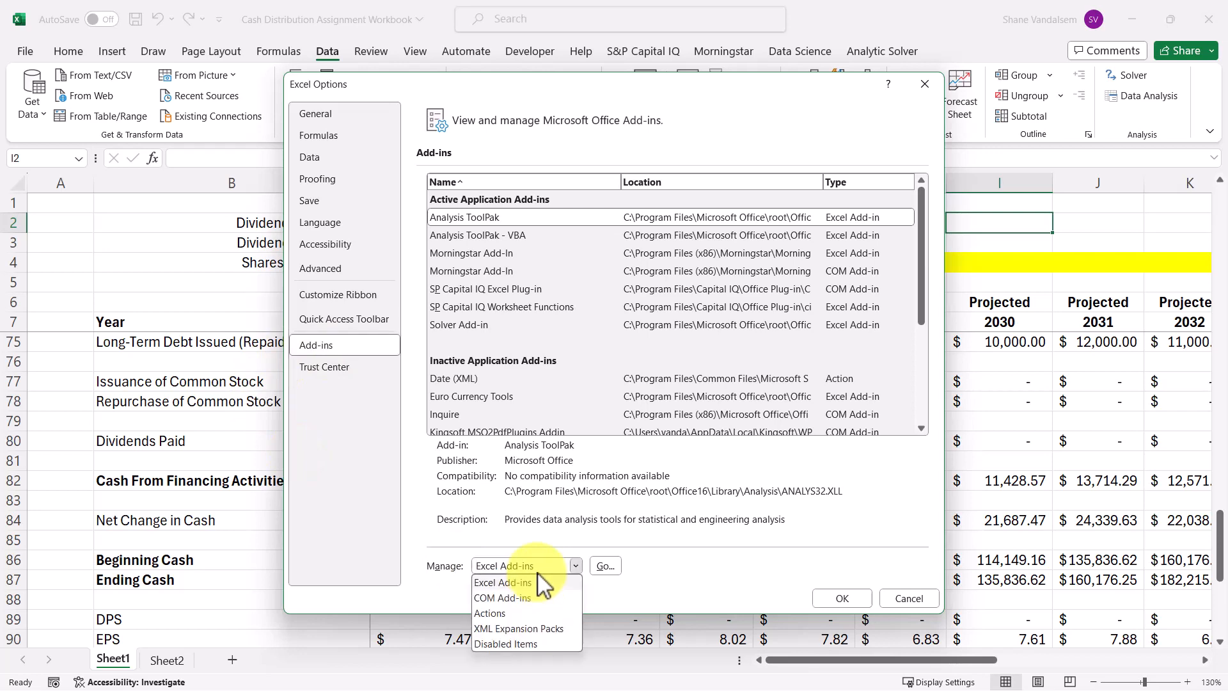
click(539, 583)
click(606, 567)
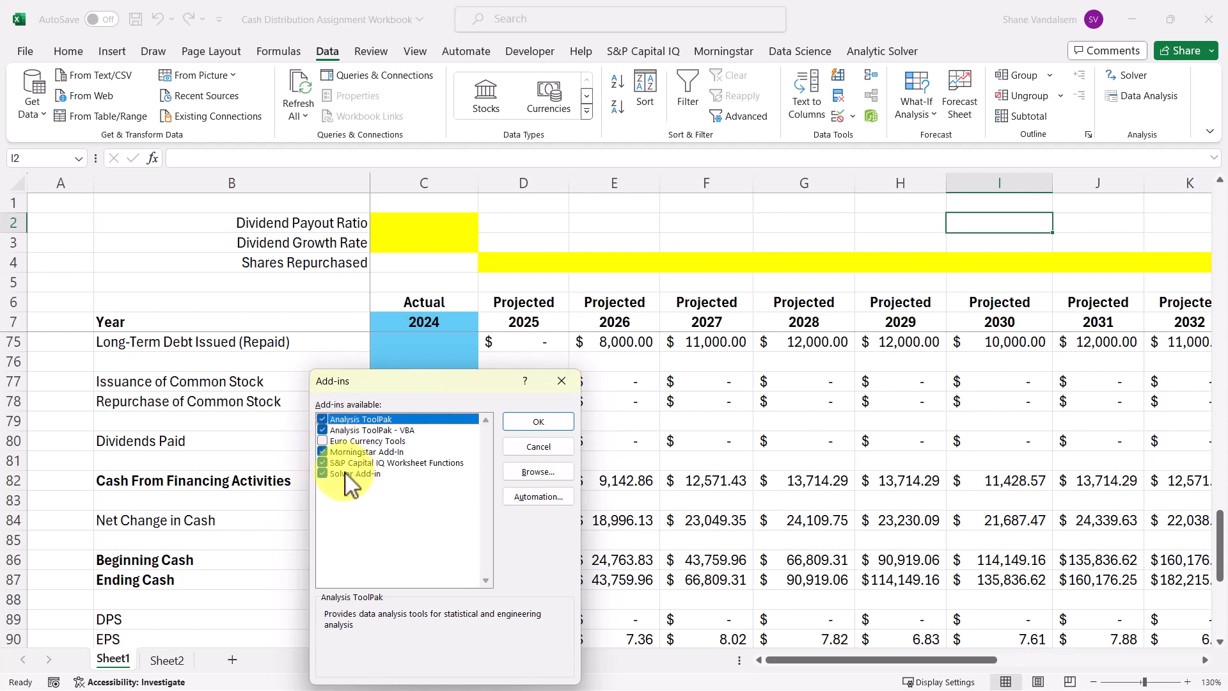
click(547, 423)
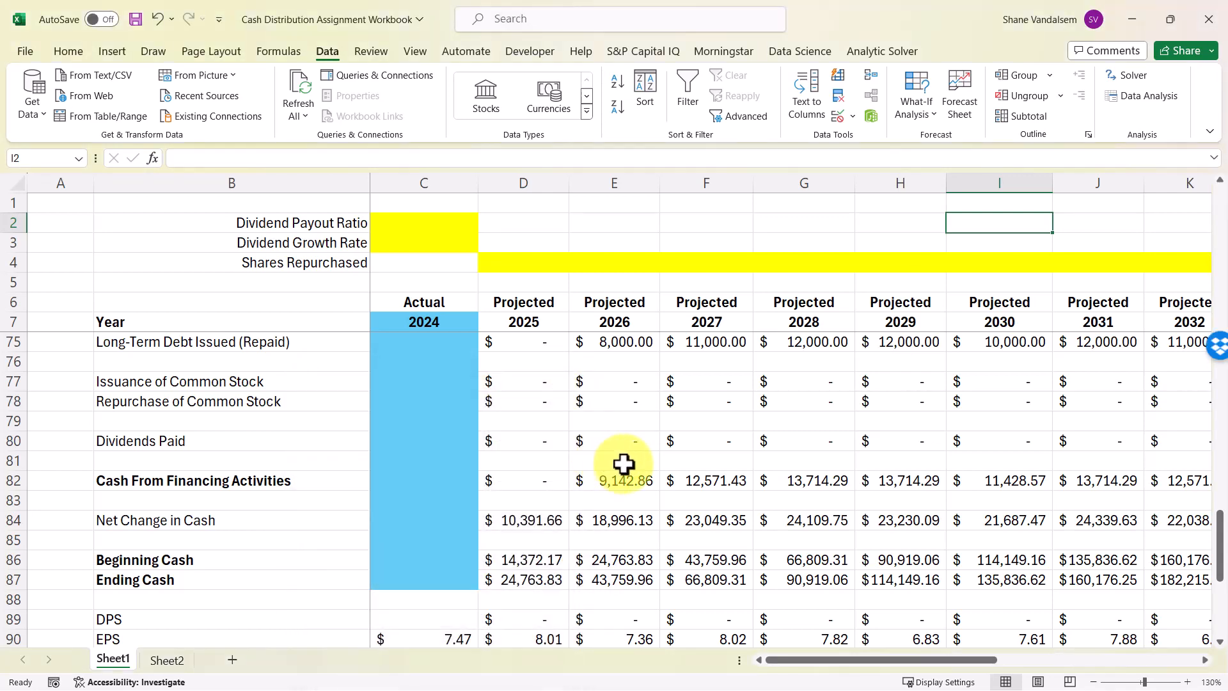
Open Solver and set its objective to cell E78, the 2026 Repurchase of Common Stock.
click(707, 441)
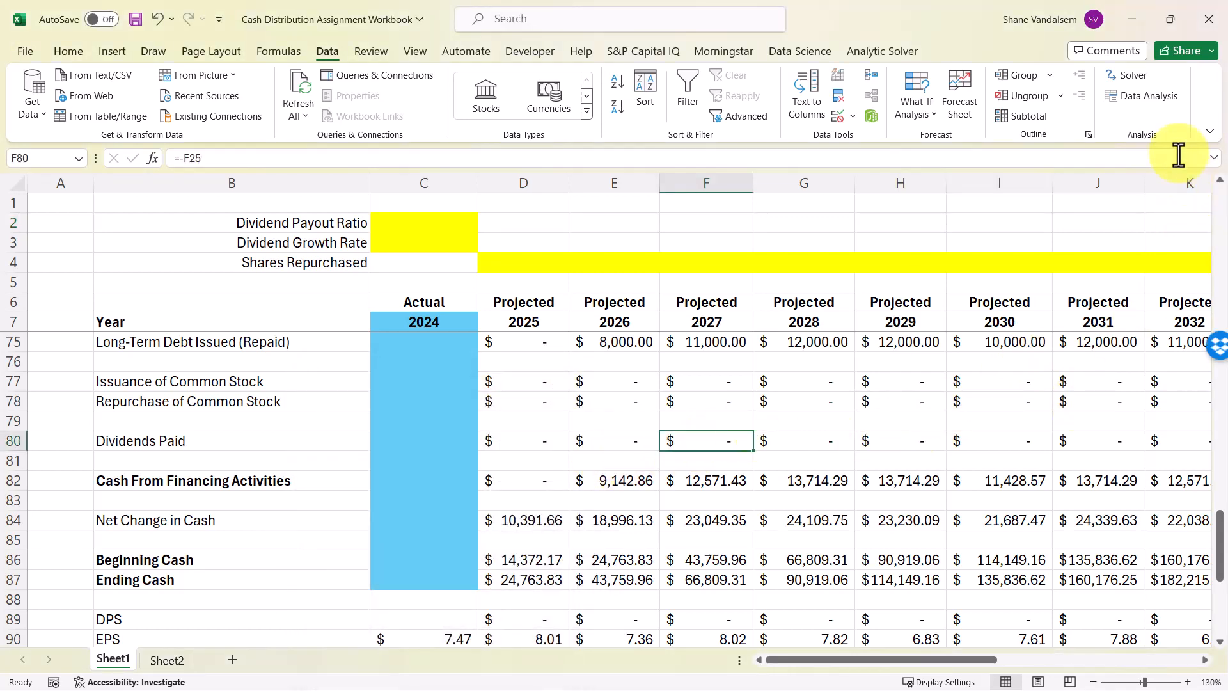
click(1124, 82)
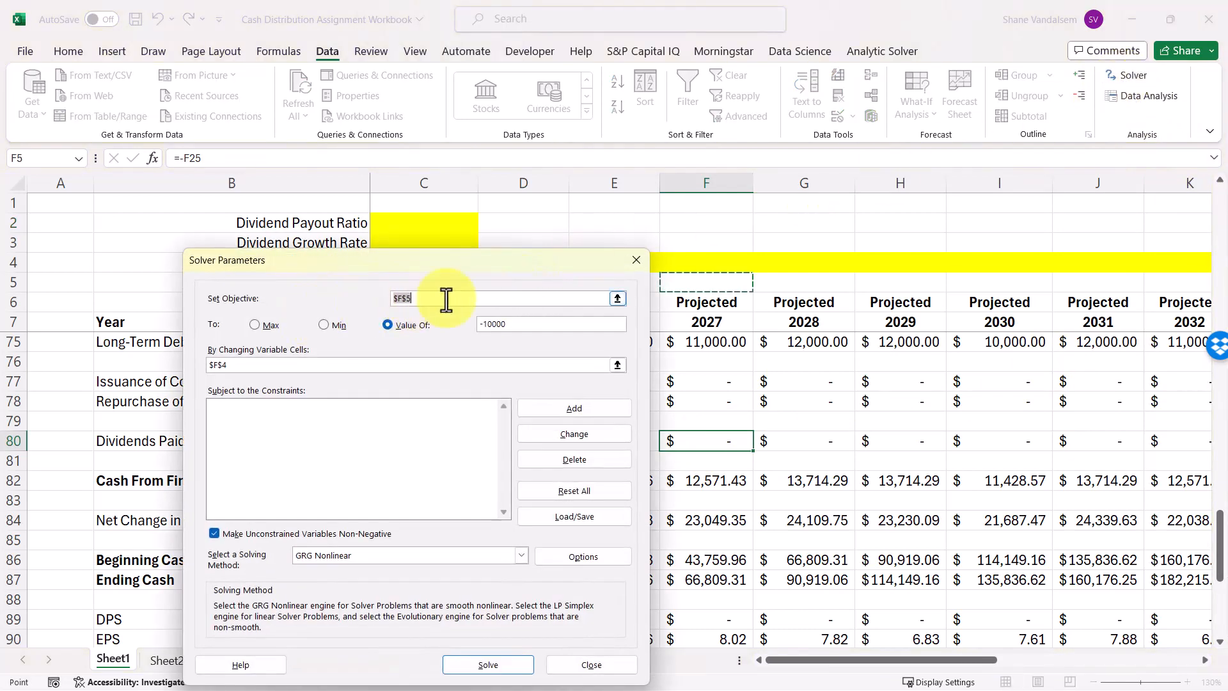
drag(479, 265, 1128, 334)
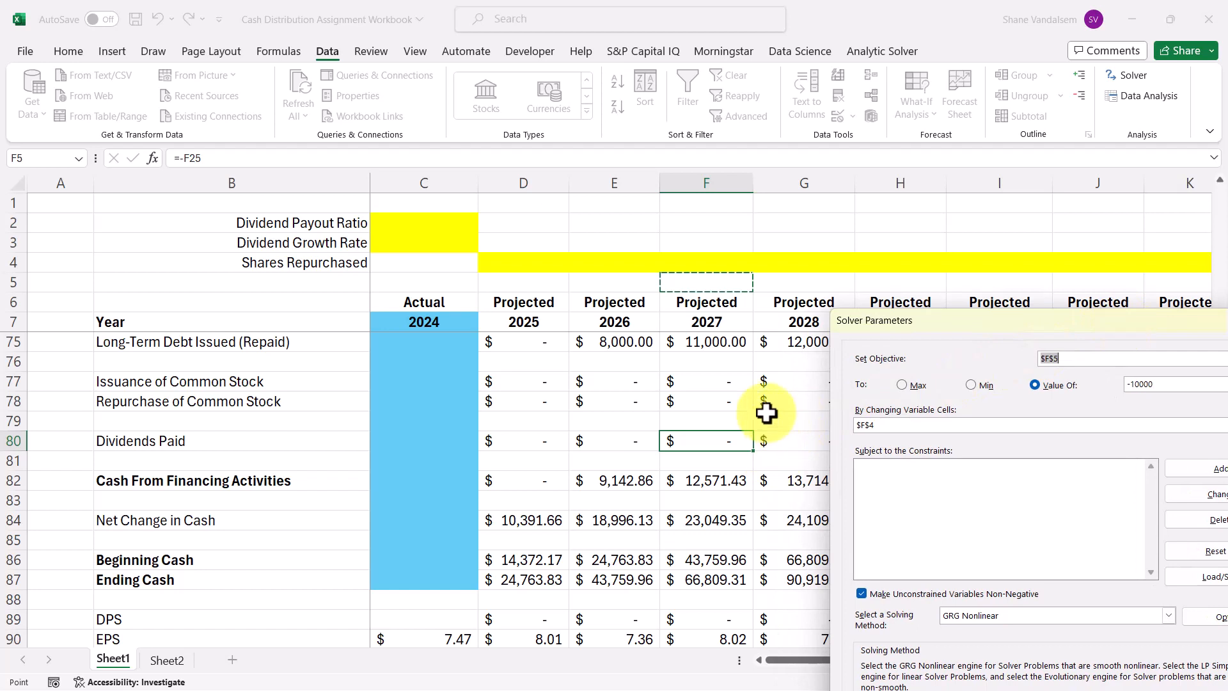
click(622, 401)
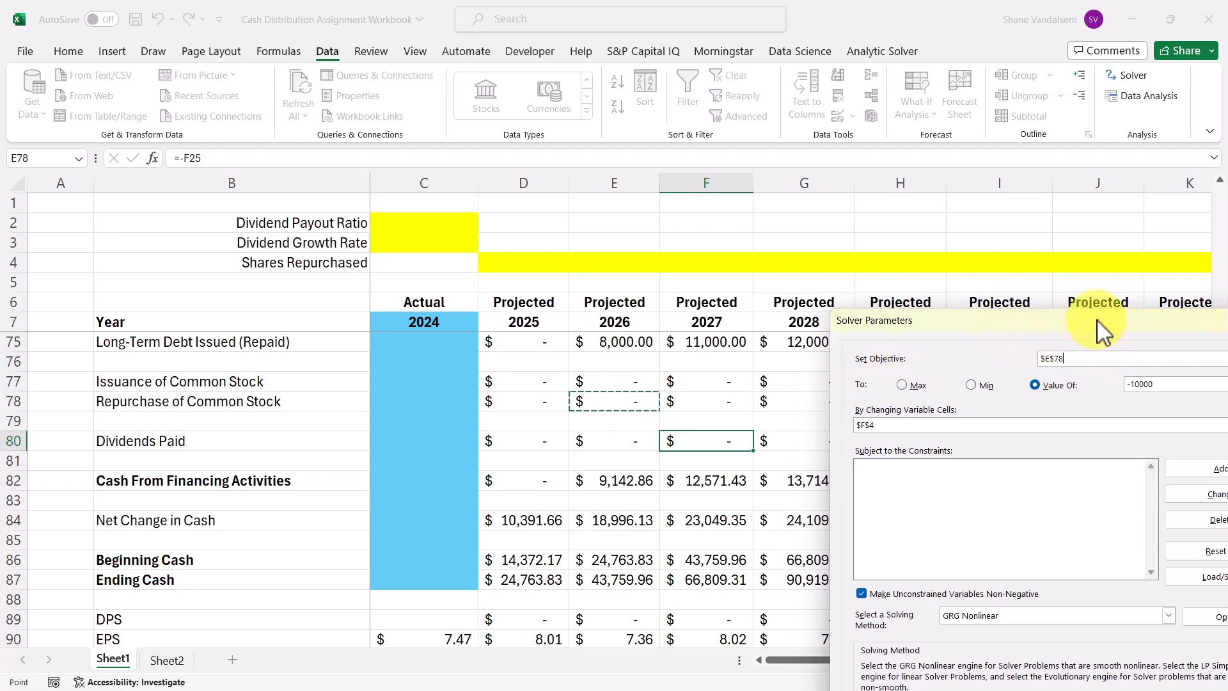
Set the Solver target for the objective cell to a value of -5000.
drag(1077, 335, 602, 266)
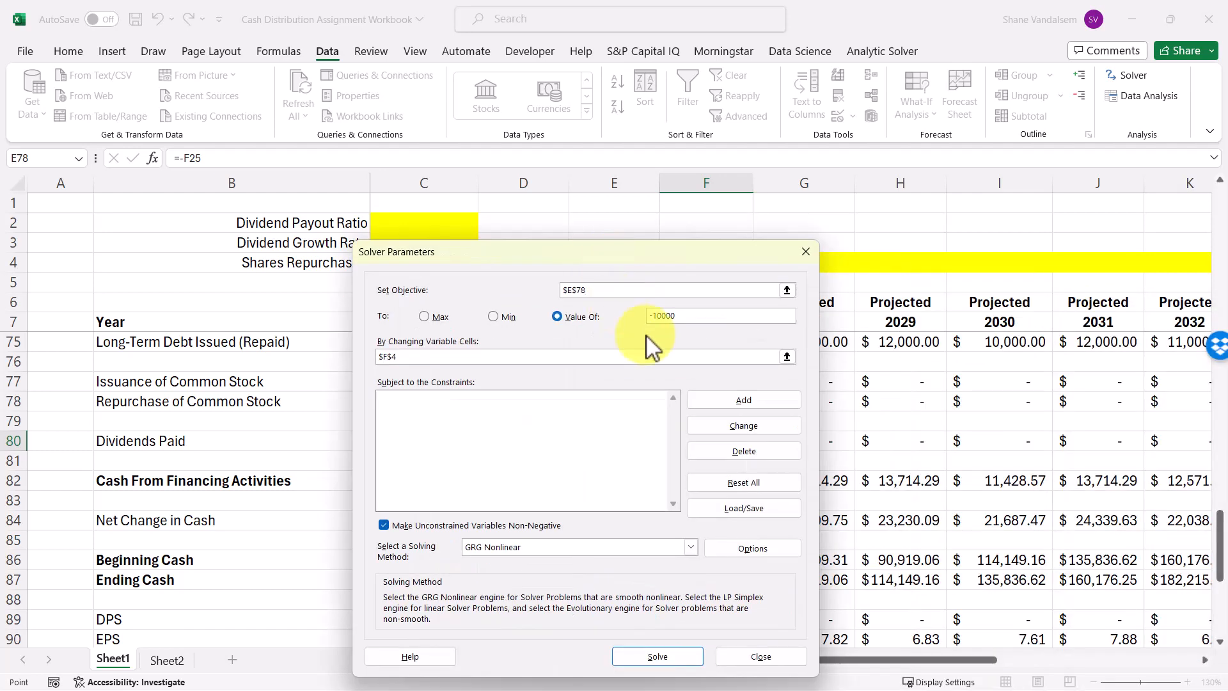
drag(694, 316, 625, 318)
text(-)
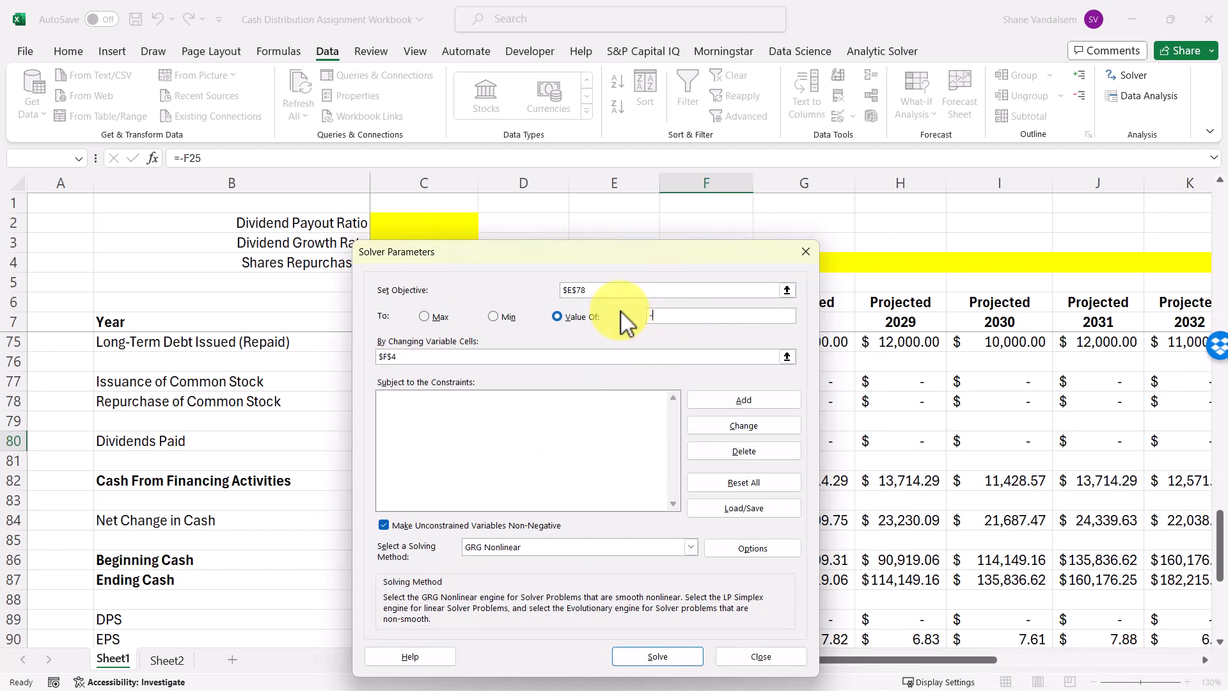
text(5000)
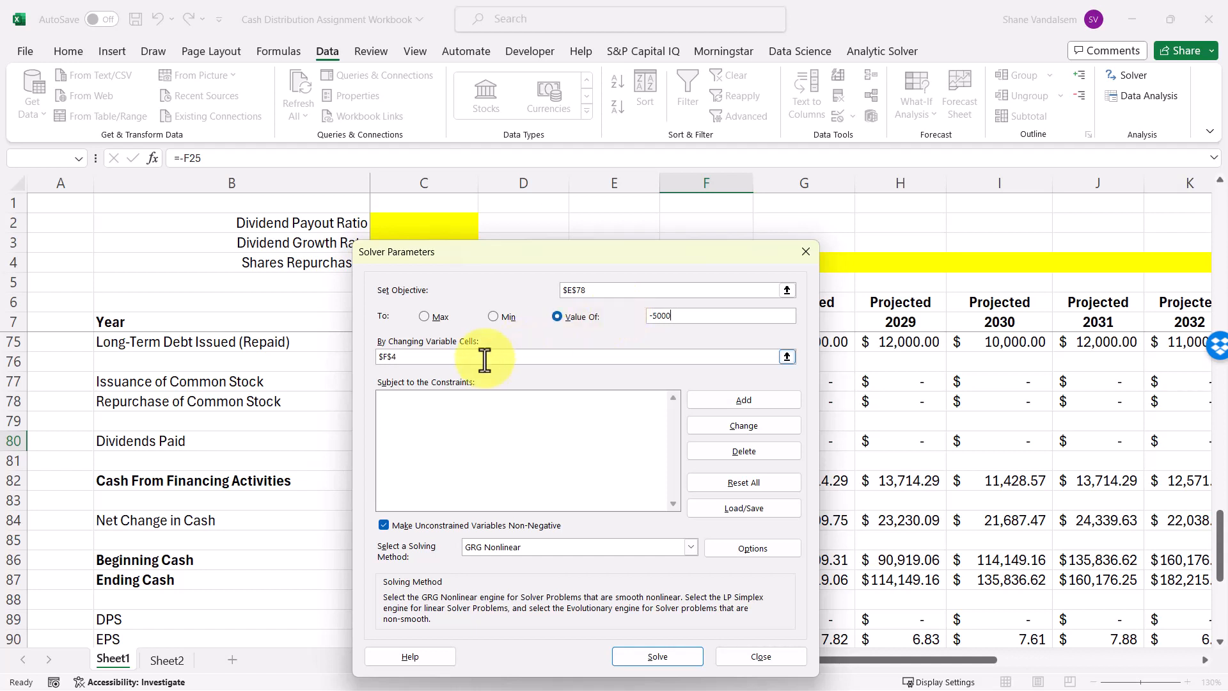
Set Solver's changing variable cell to E4, the 2026 Shares Repurchased.
click(377, 358)
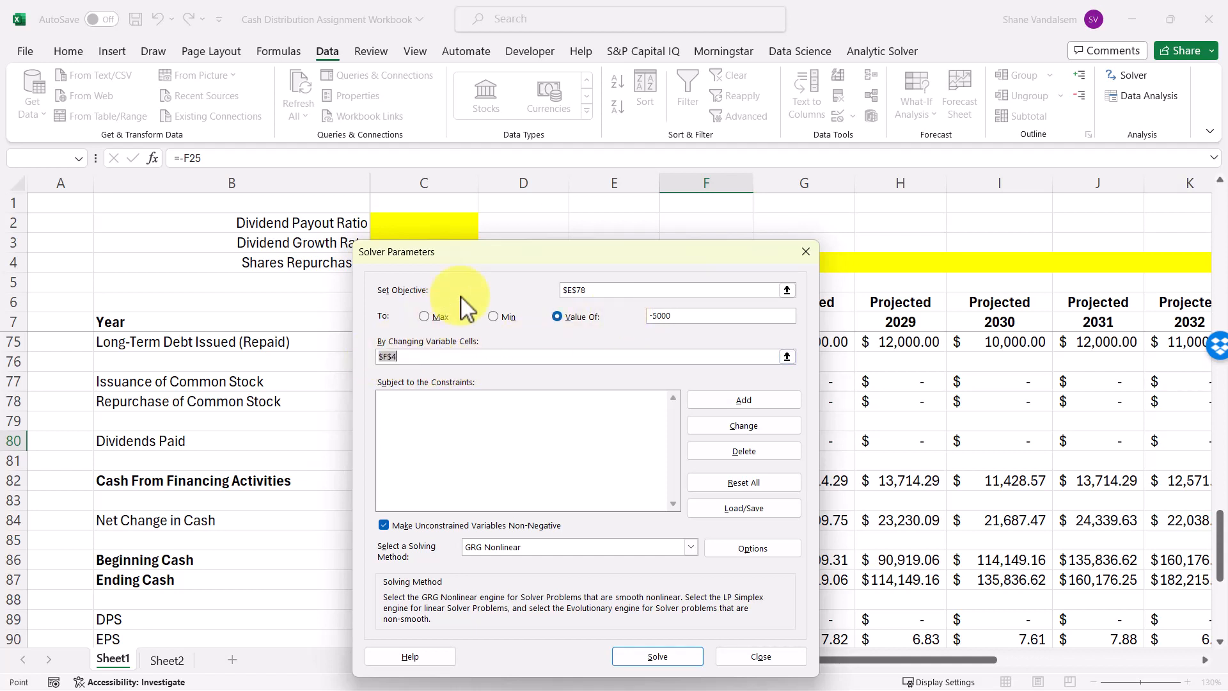
drag(480, 262, 445, 389)
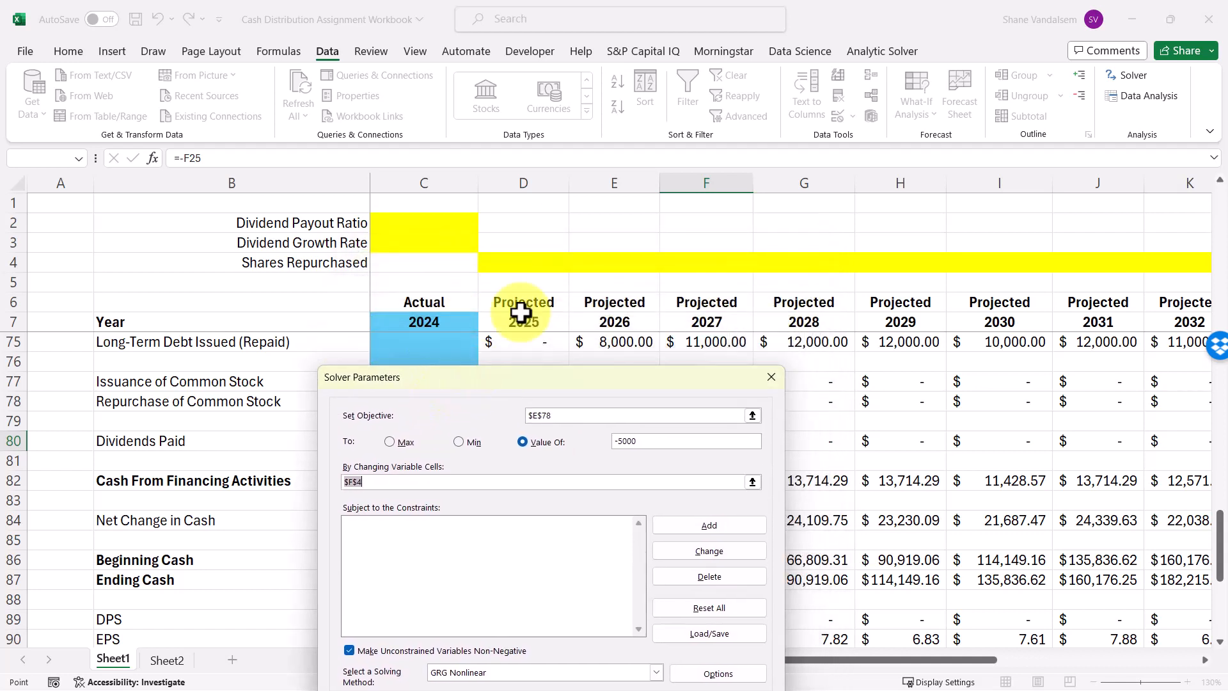
click(590, 262)
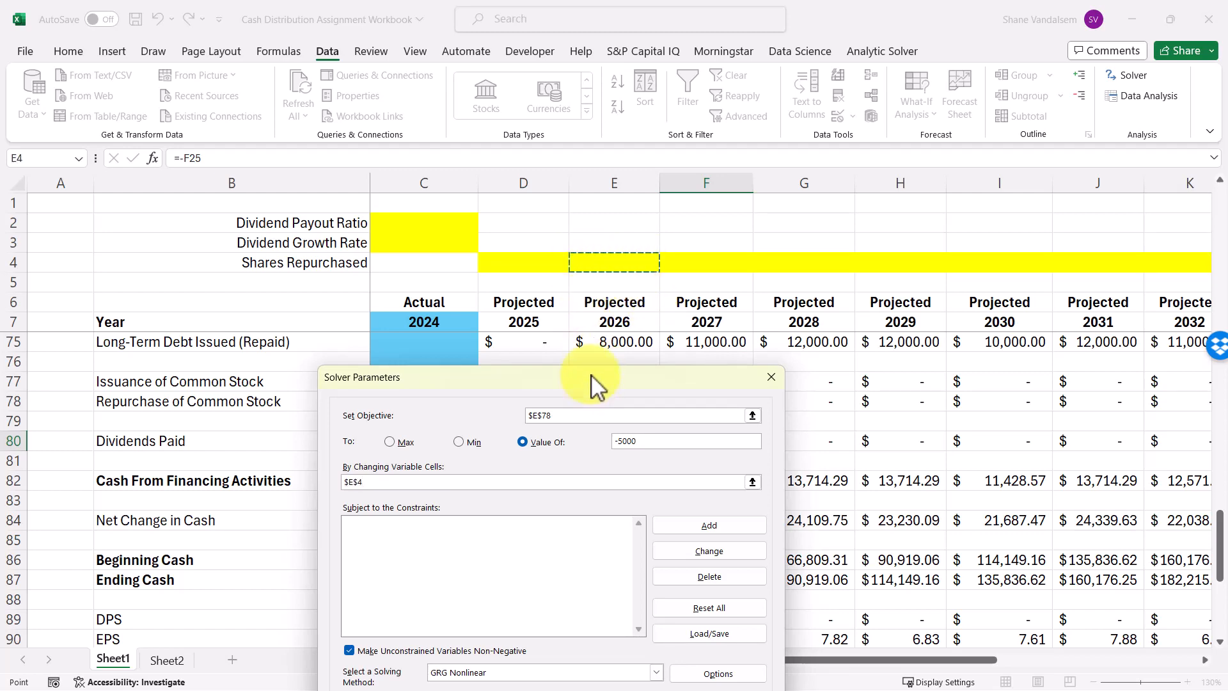
Solve with the GRG Nonlinear method and keep the Solver solution.
drag(595, 377, 607, 149)
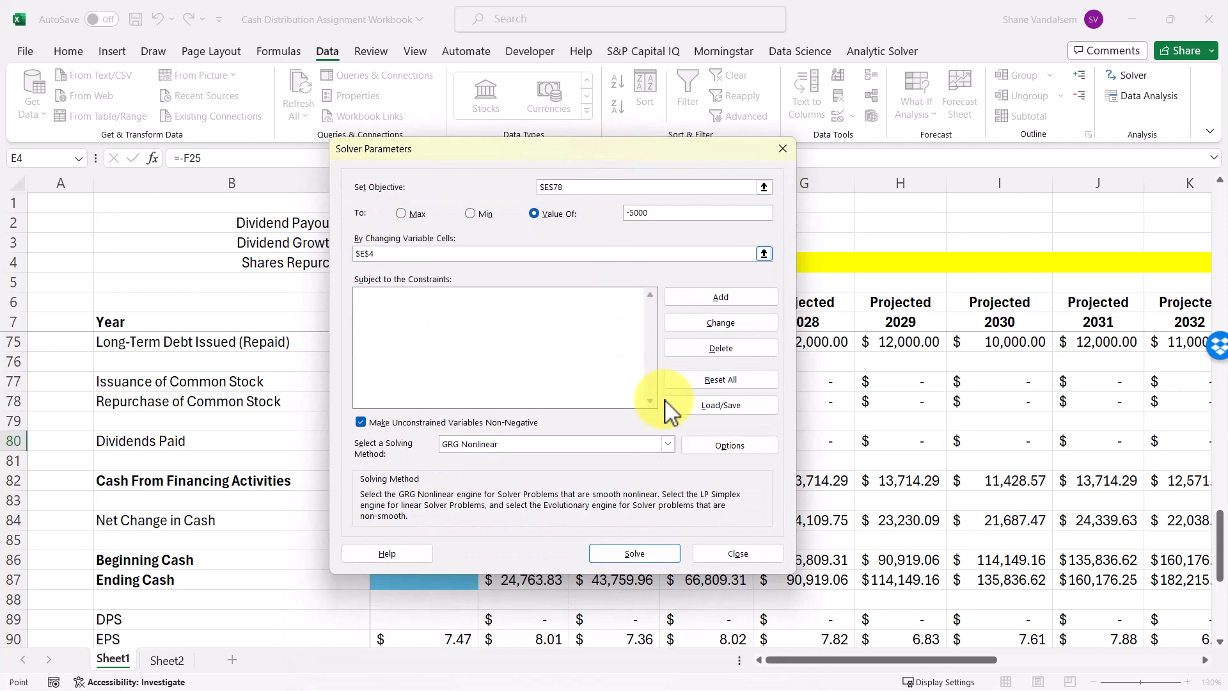
click(631, 556)
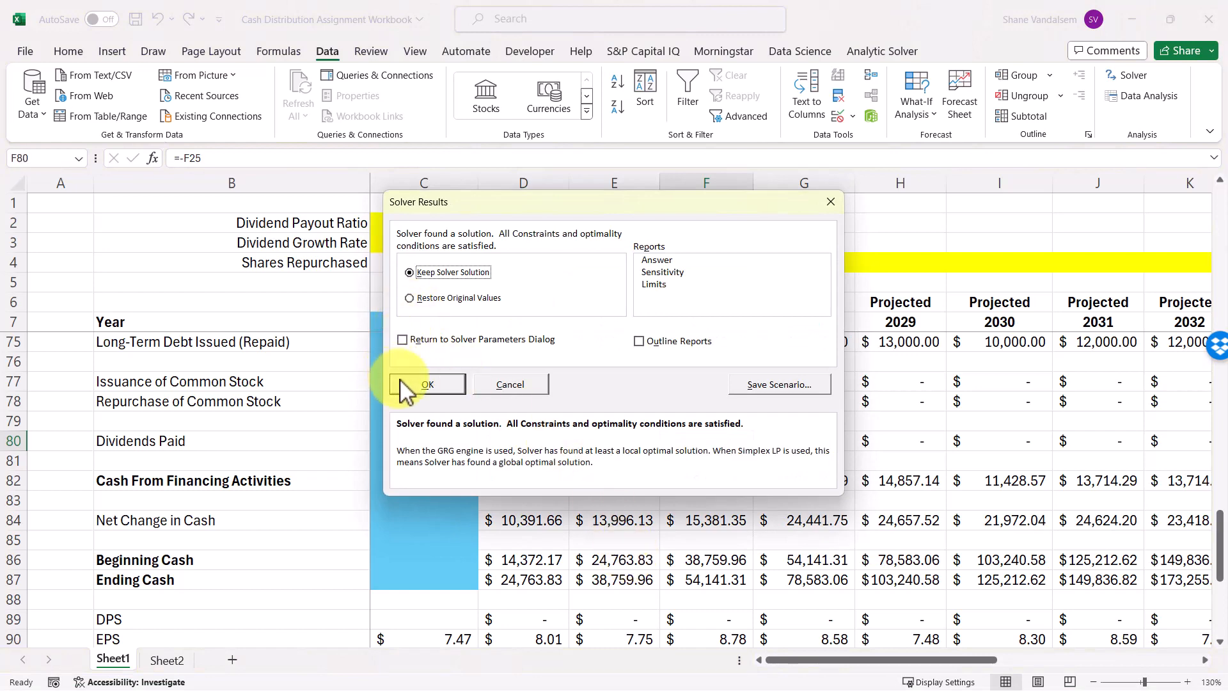
click(403, 381)
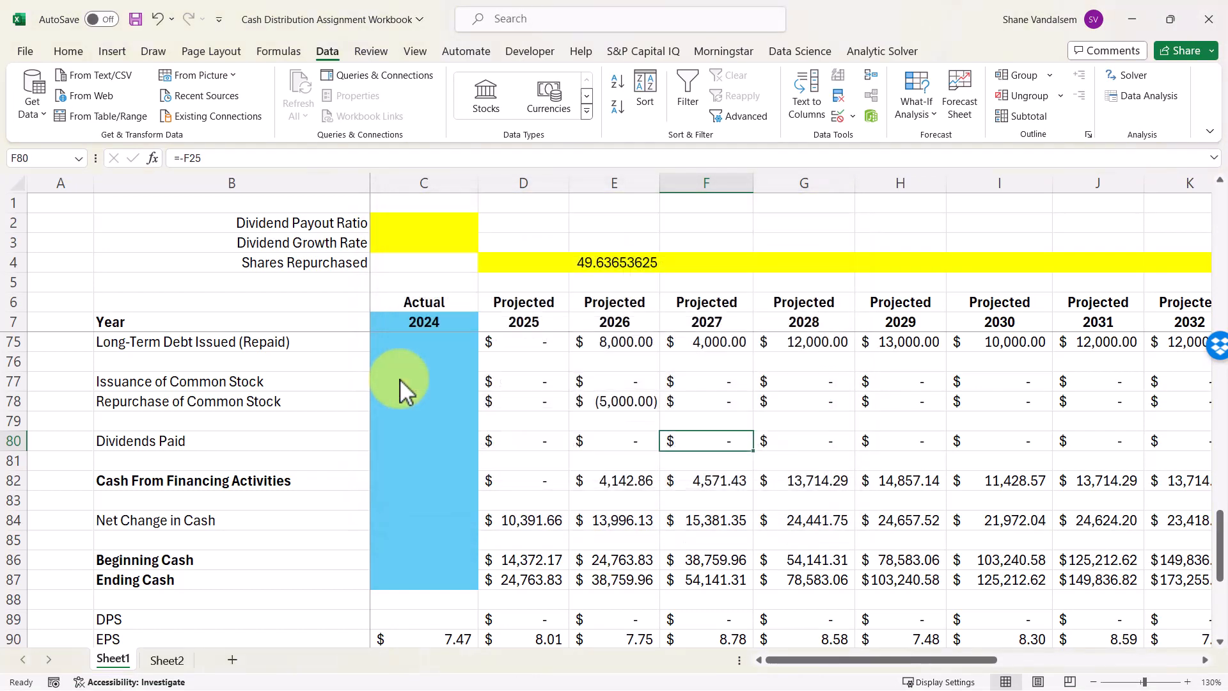
Examine the 2026 Repurchase of Common Stock in E78 and the 2026 Share Price in E91 after the solve.
scroll(597, 423, down, 2)
scroll(597, 423, up, 2)
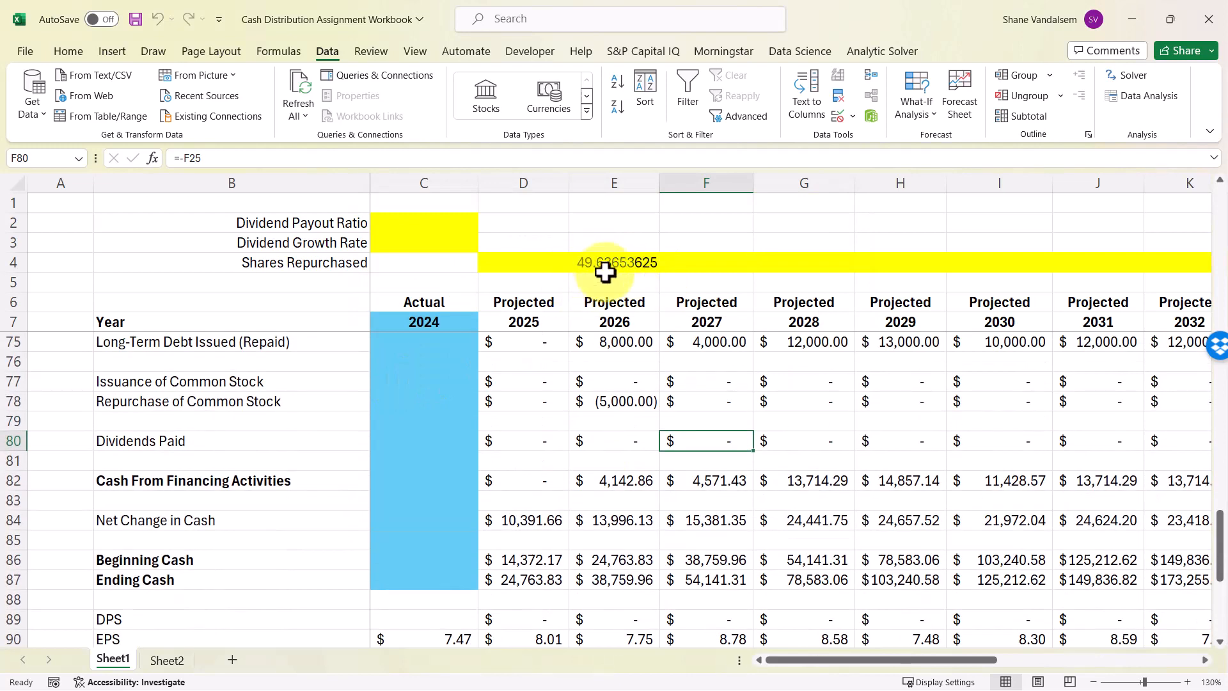
click(629, 398)
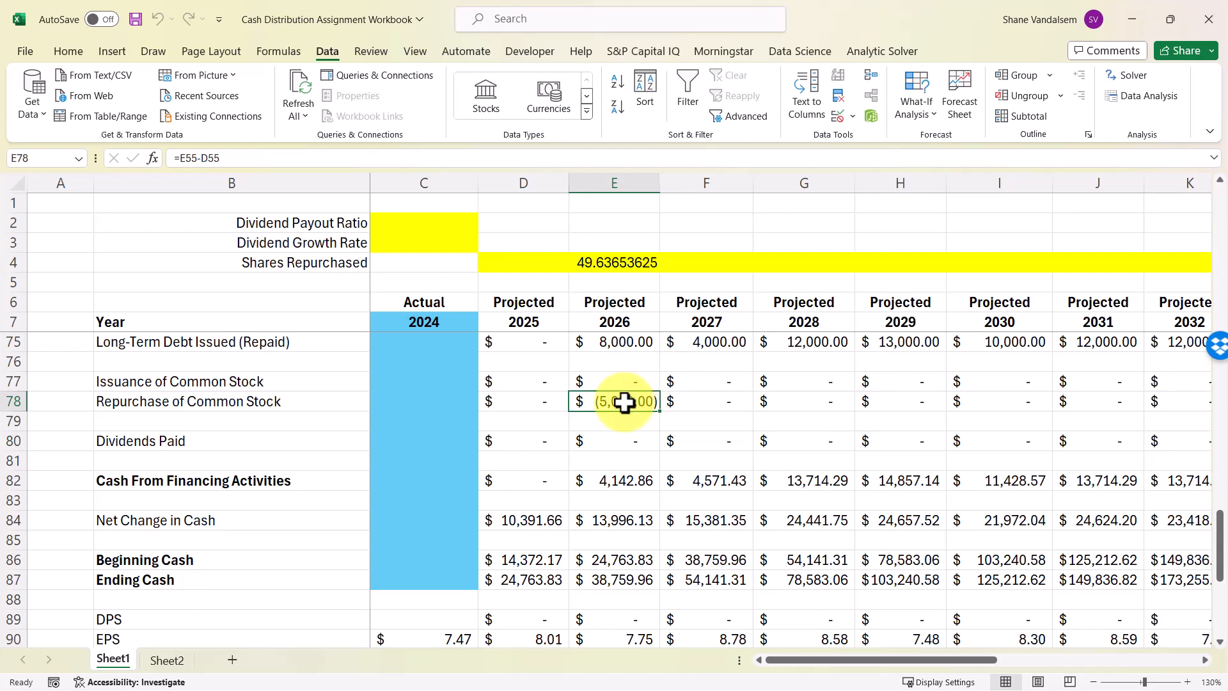
scroll(624, 403, down, 5)
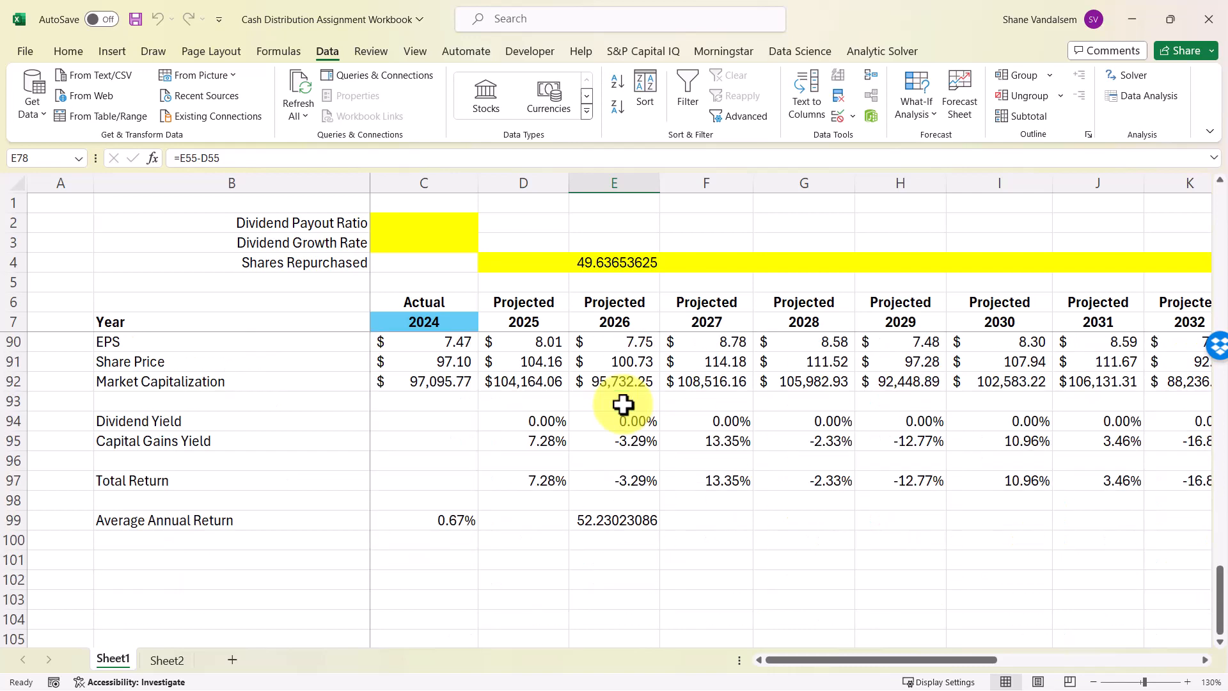
click(613, 362)
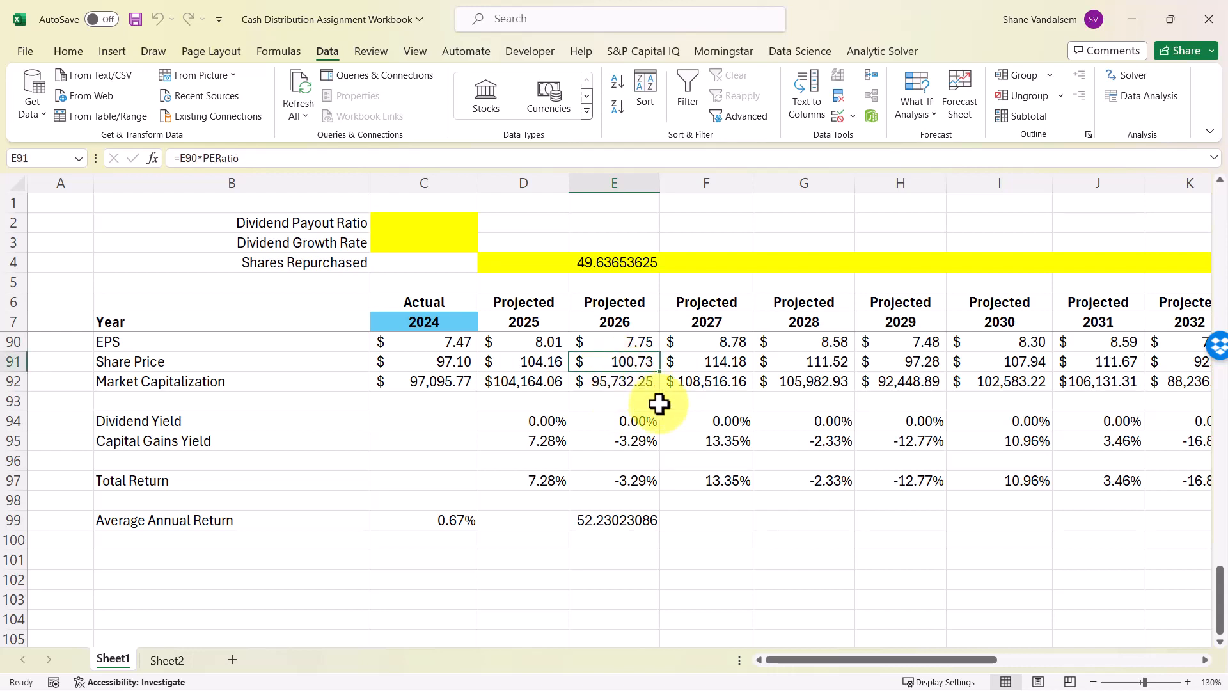